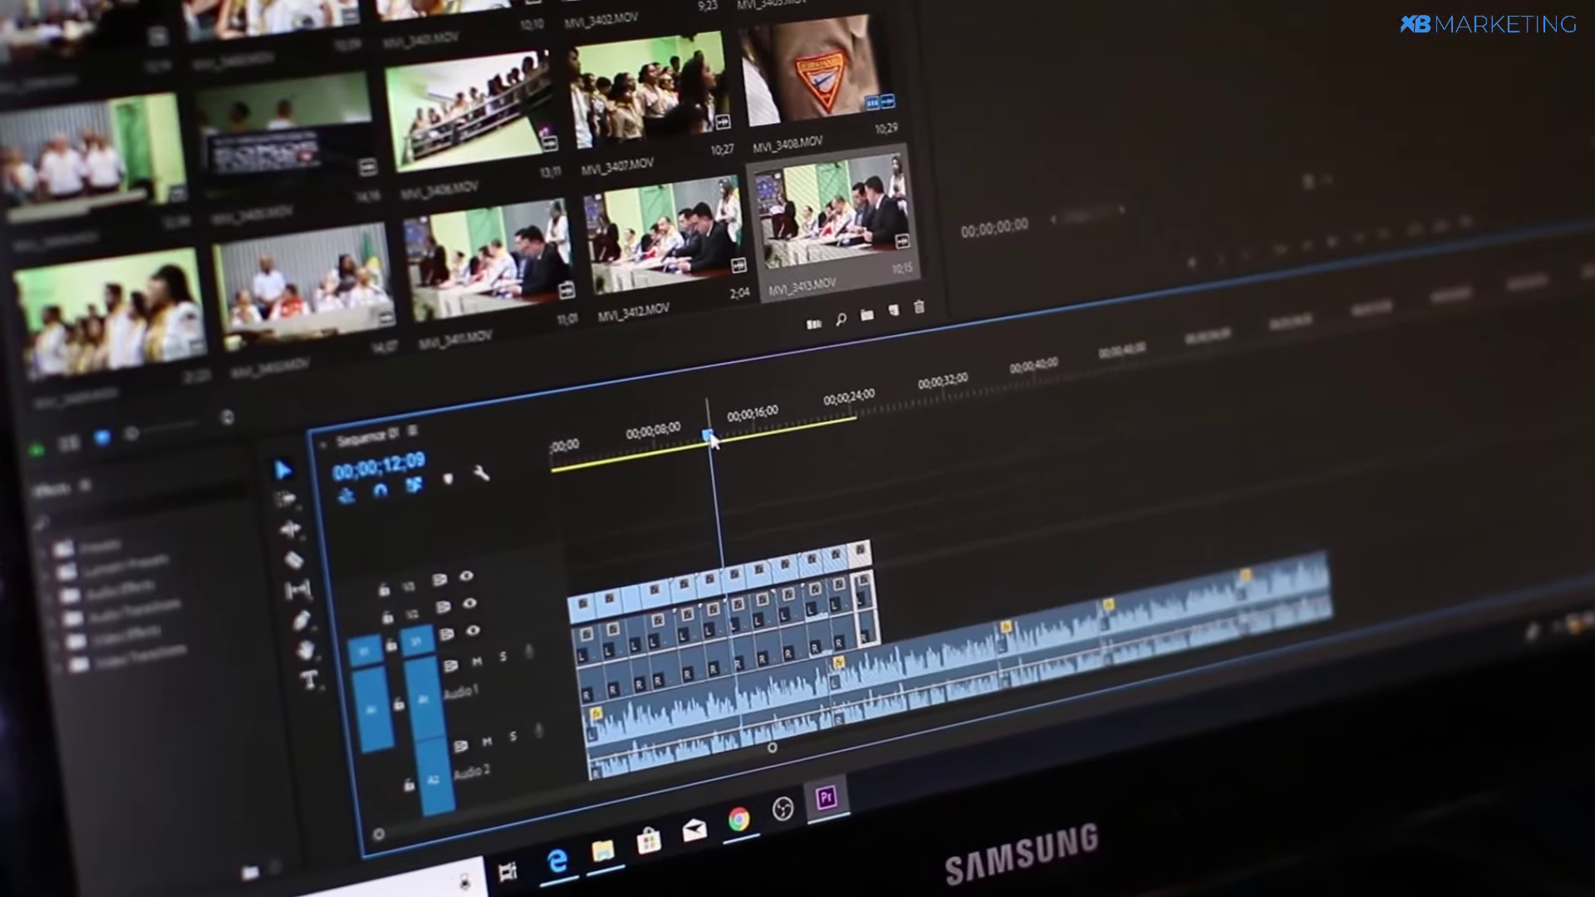
- Review ChatGPT's ten educational YouTube niches, starting with STEM Education and Language Learning
left_click_drag(713, 441, 817, 423)
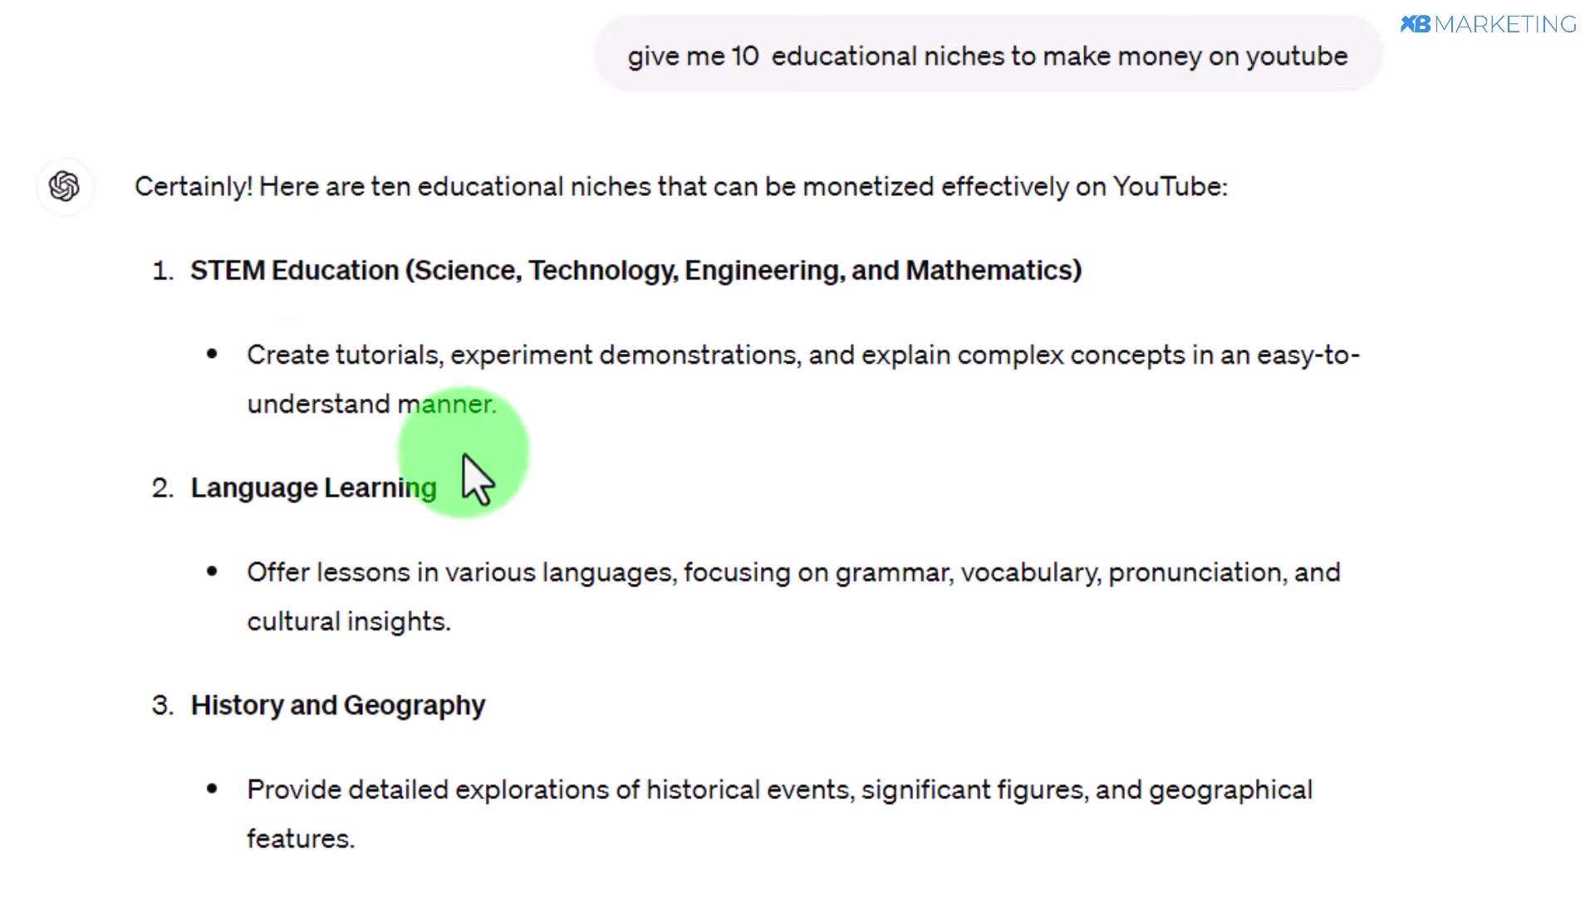
scroll(478, 480, "down", 8)
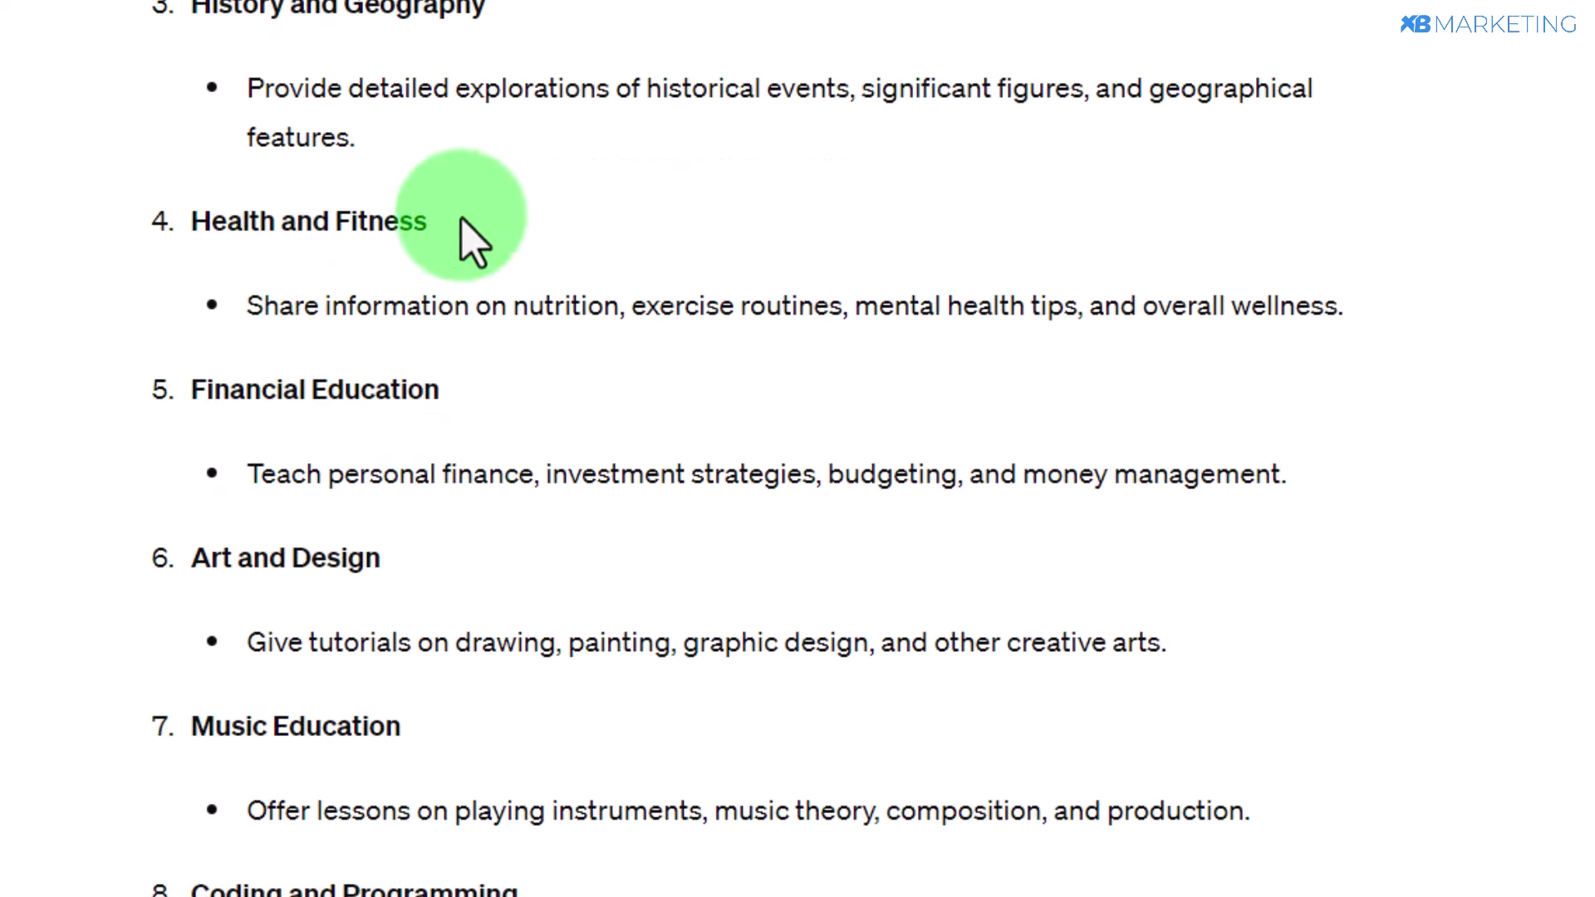
left_click_drag(462, 221, 158, 229)
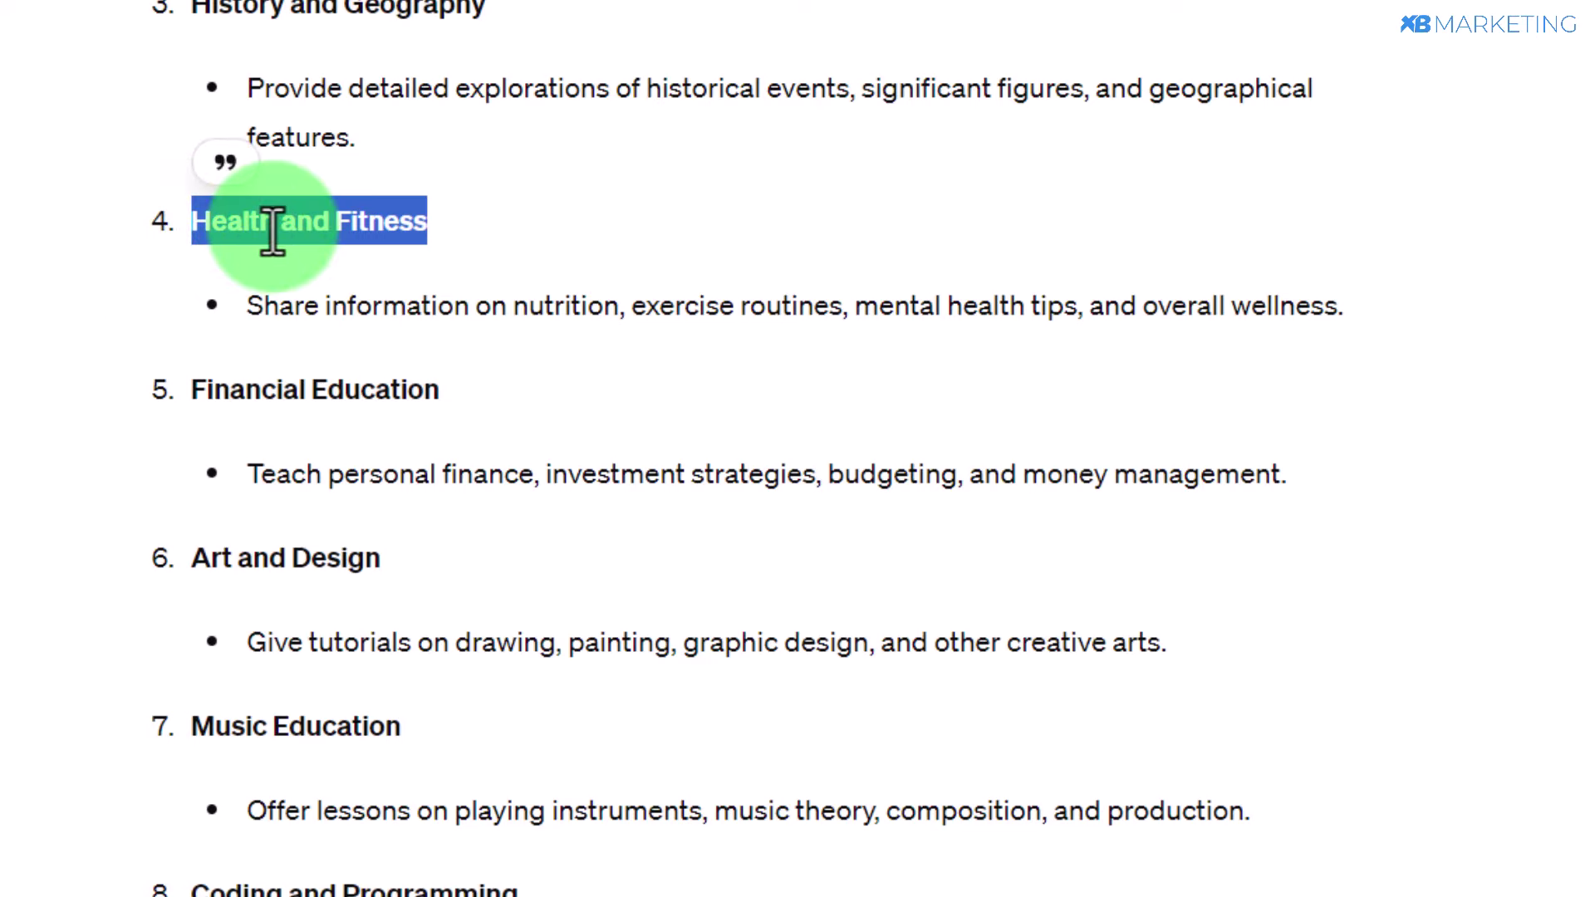
left_click(171, 346)
scroll(545, 357, "up", 8)
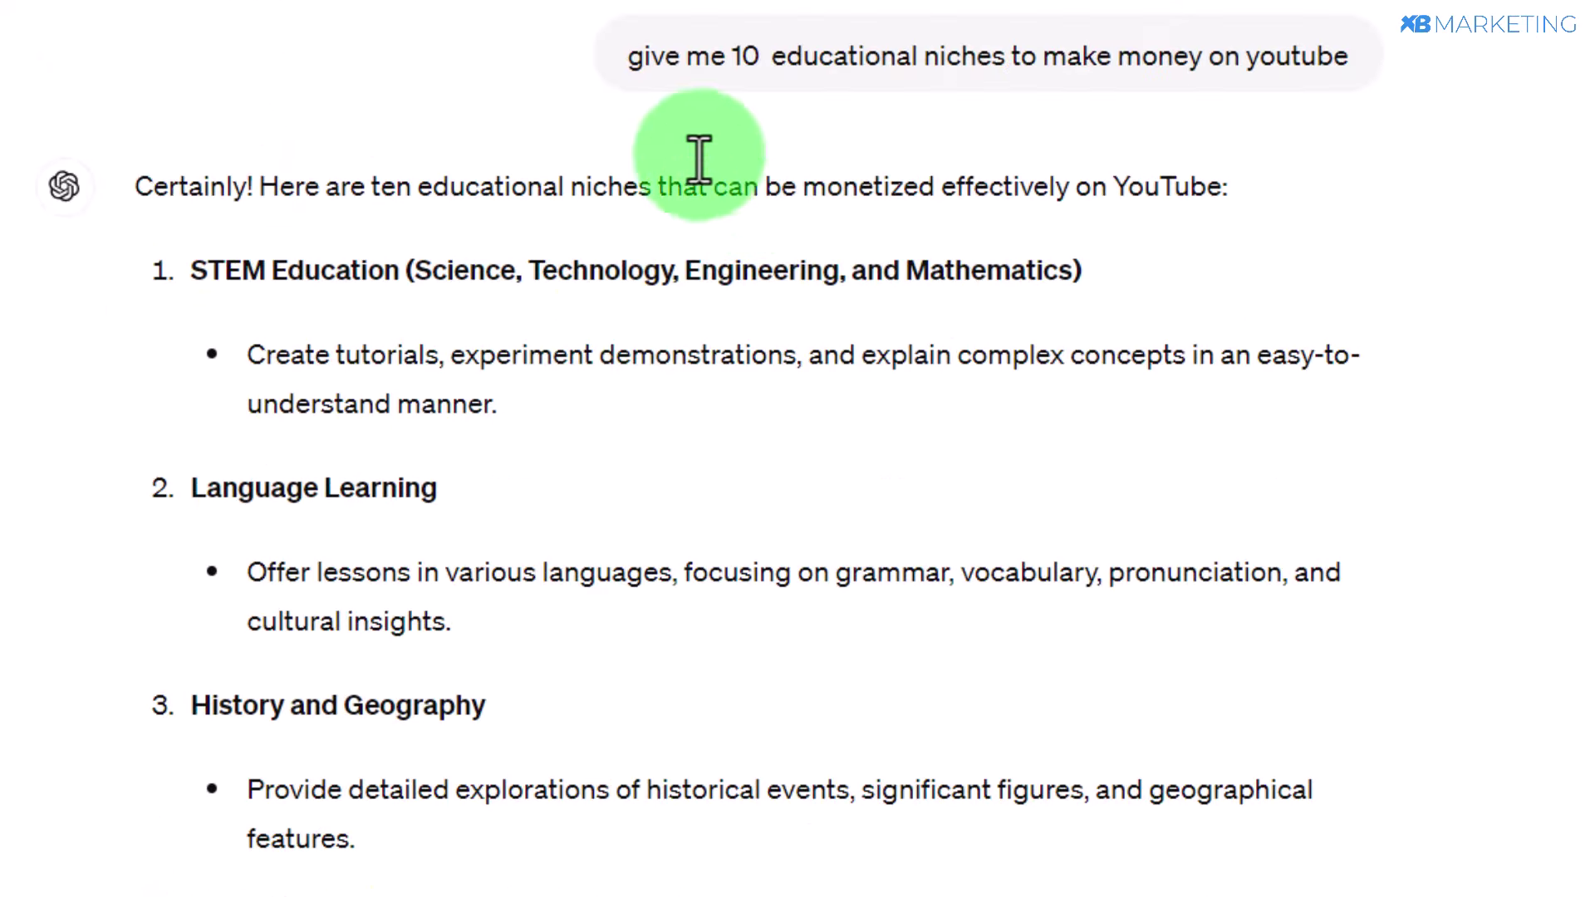
mouse_move(621, 55)
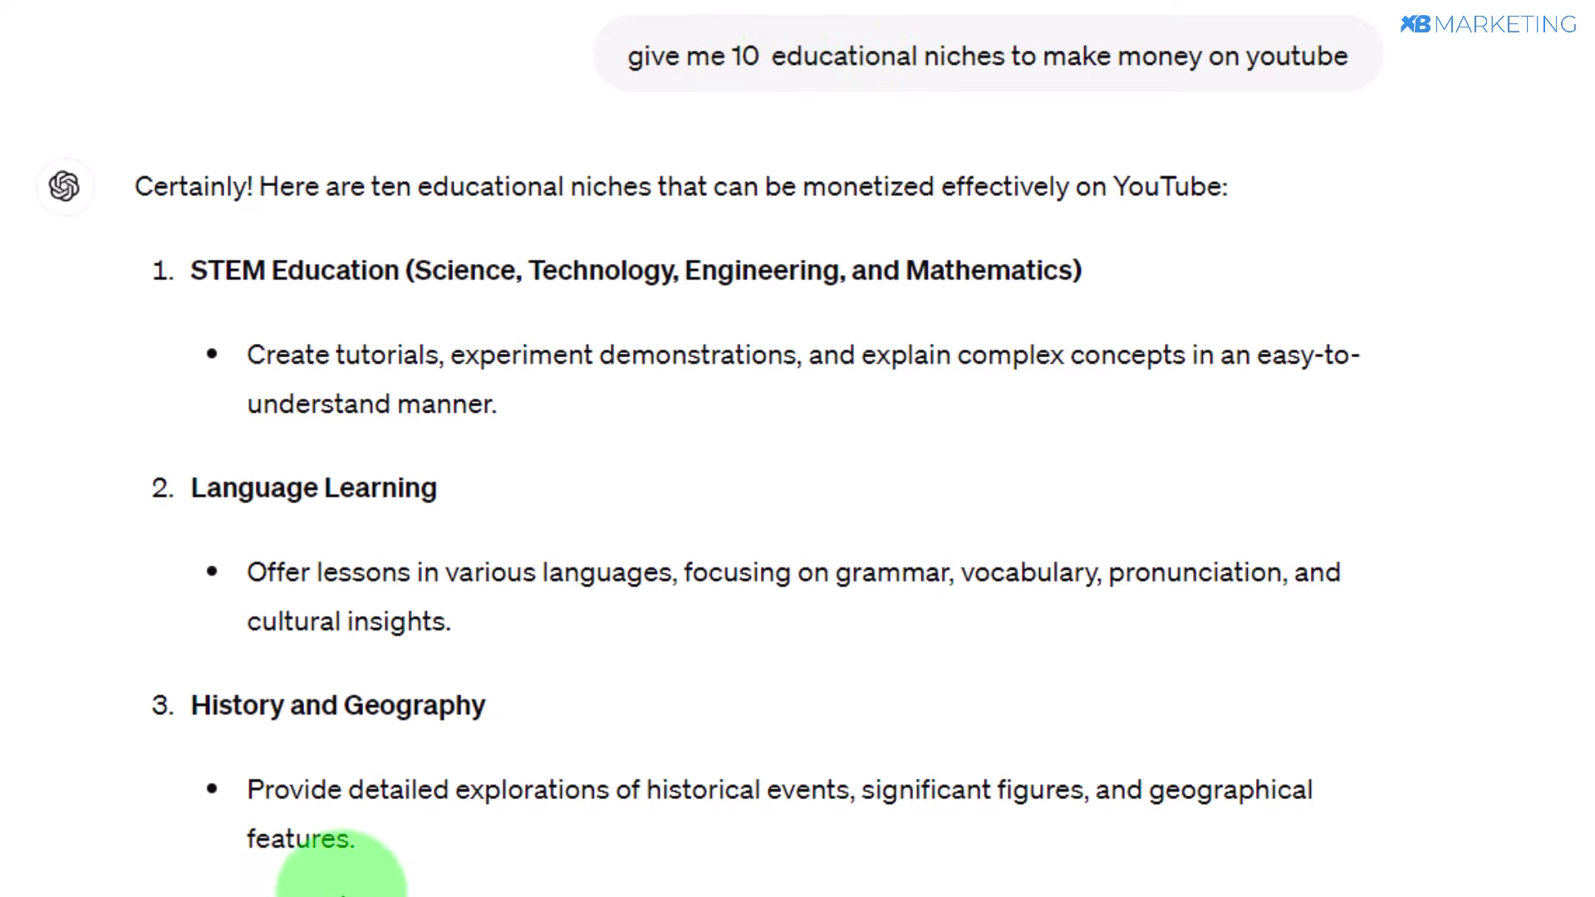
scroll(349, 830, "down", 2)
left_click_drag(211, 746, 446, 749)
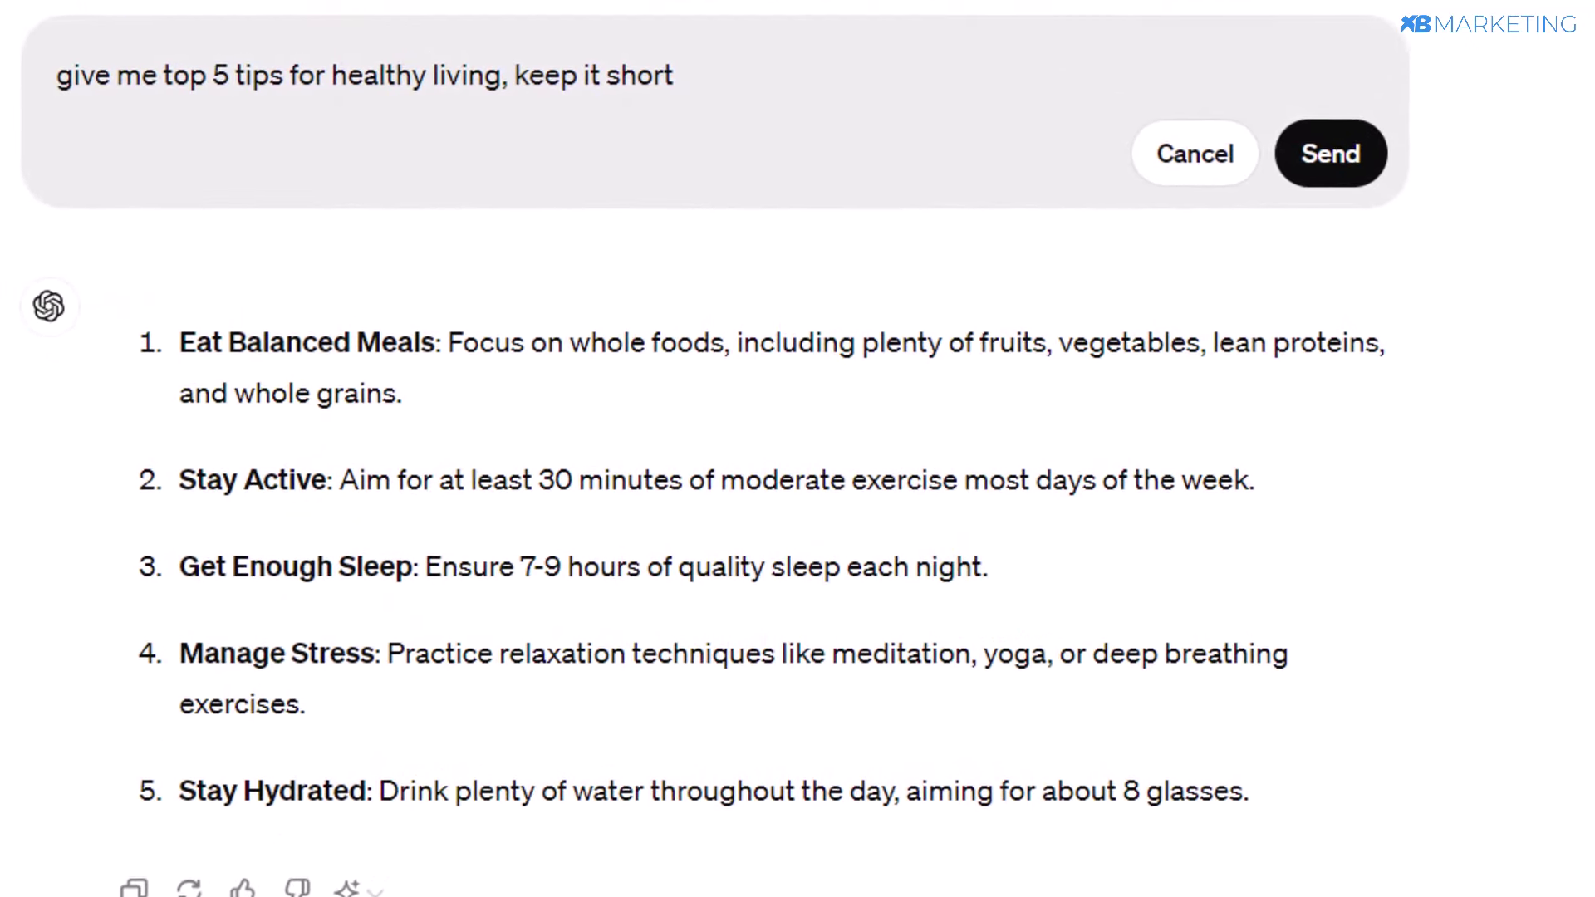
- Revise the prompt to ask for the top 5 short healthy-living tips, then review the list from Eat Balanced Meals onward
mouse_move(46, 79)
left_mouse_down()
mouse_move(140, 66)
mouse_move(407, 101)
mouse_move(702, 108)
left_mouse_up()
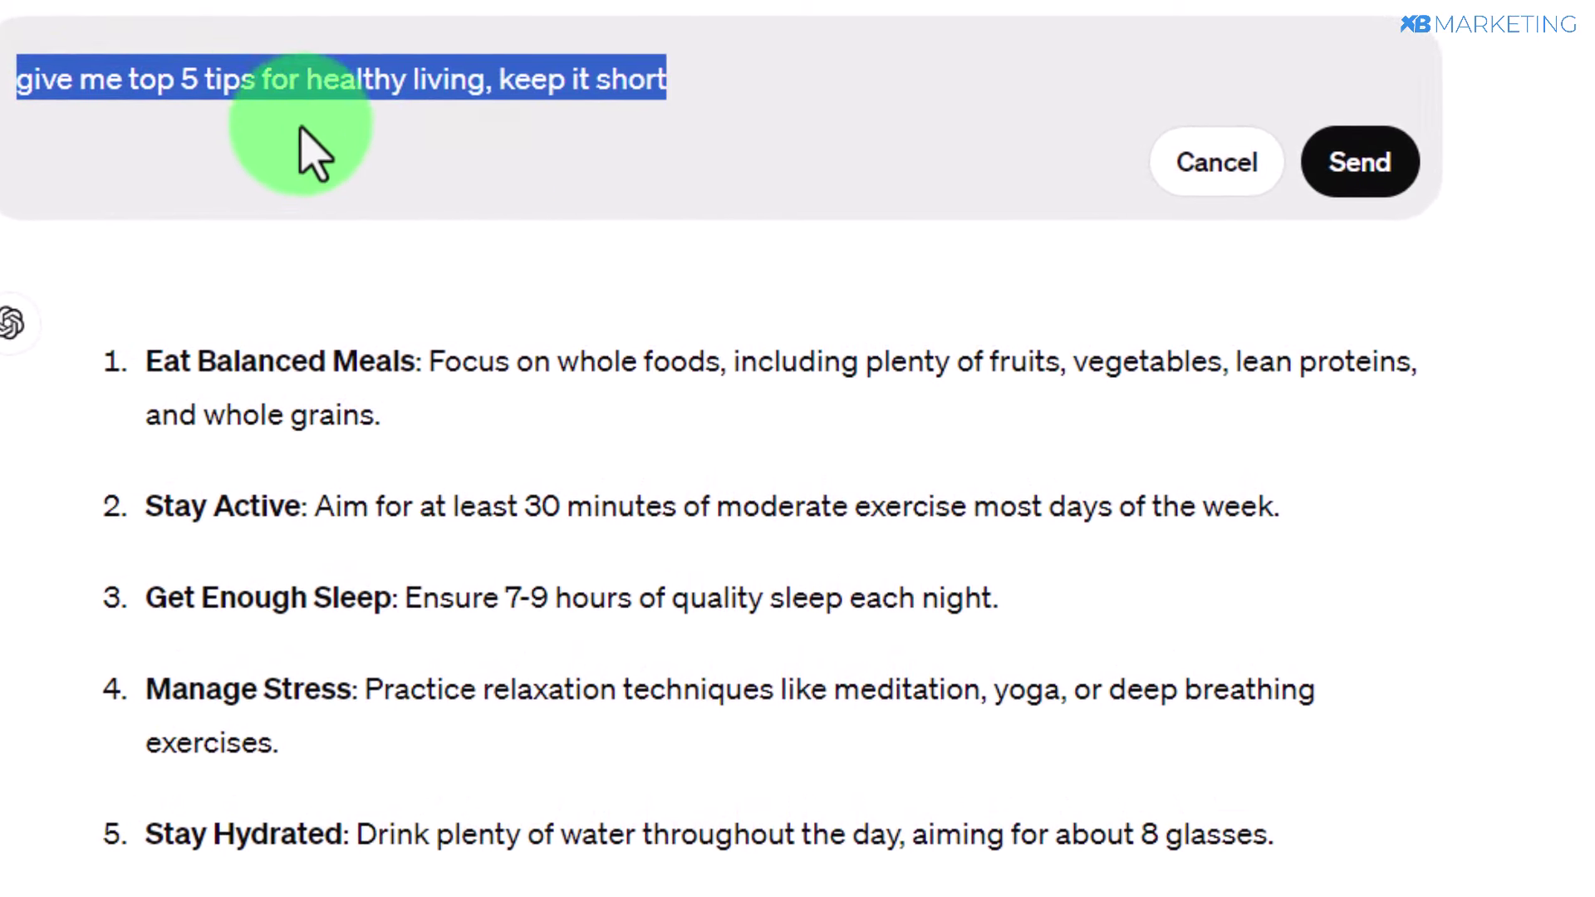
left_click(223, 83)
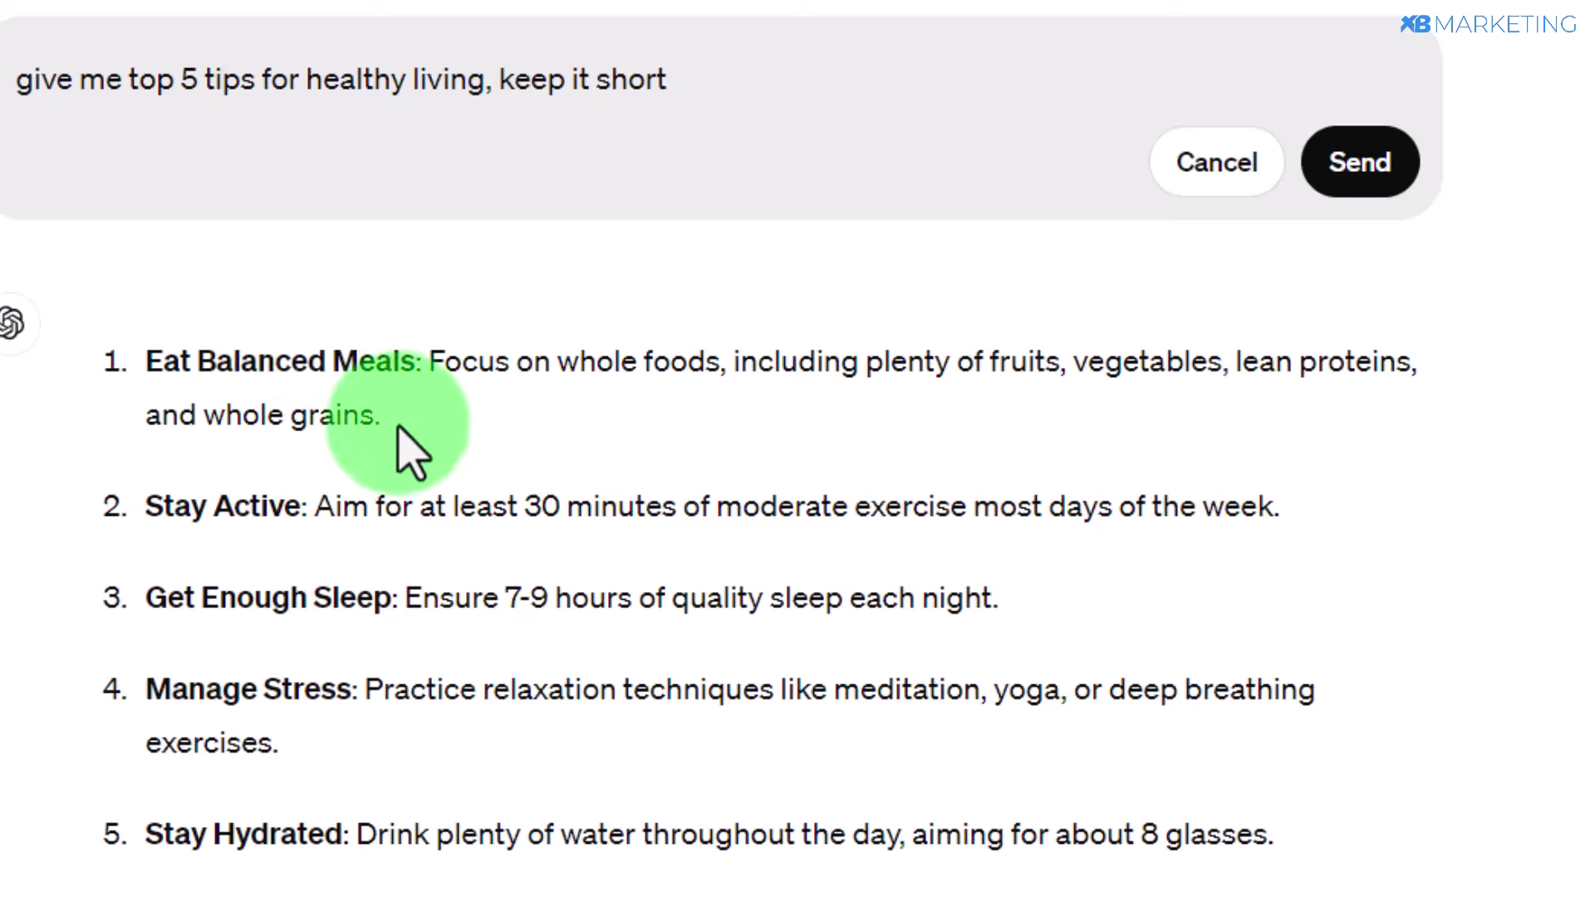
left_click_drag(413, 365, 150, 356)
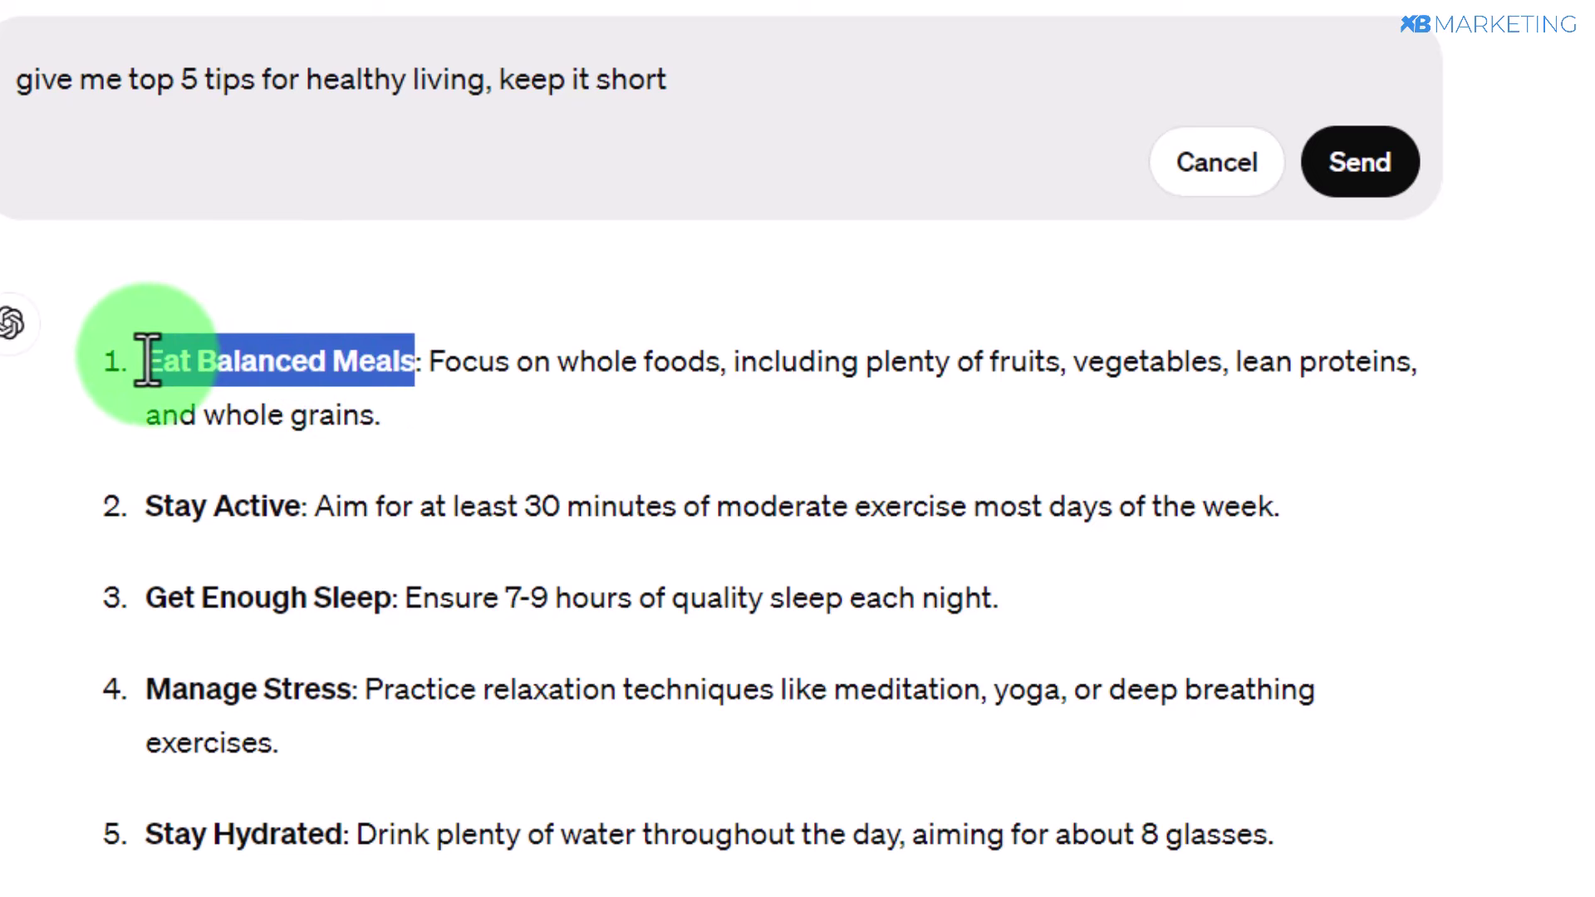
left_click(307, 525)
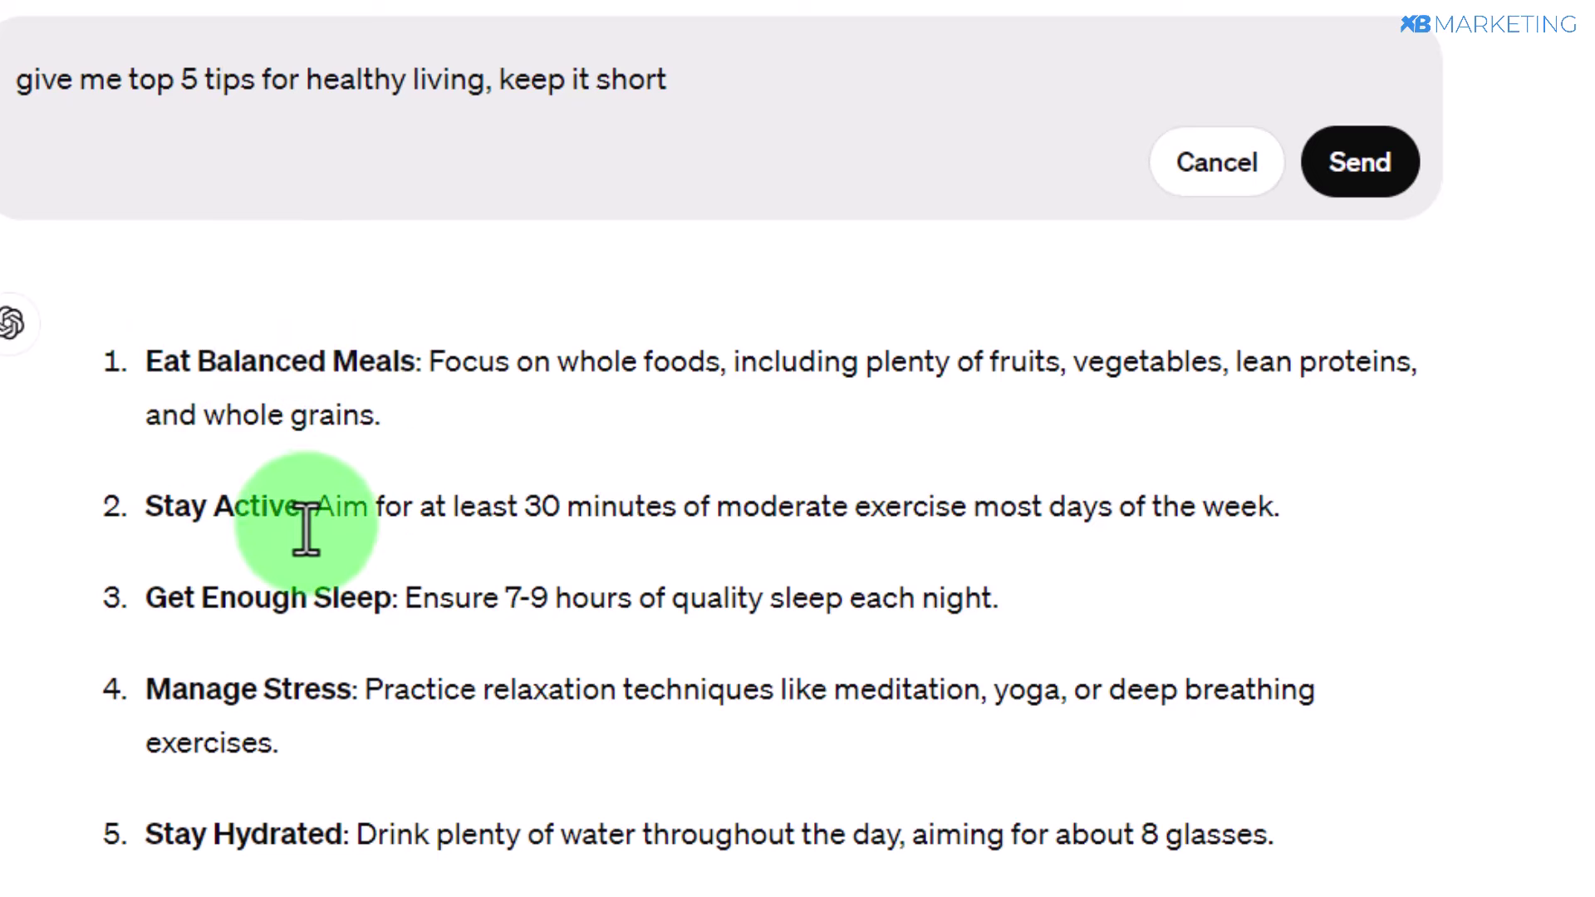
left_click(180, 83)
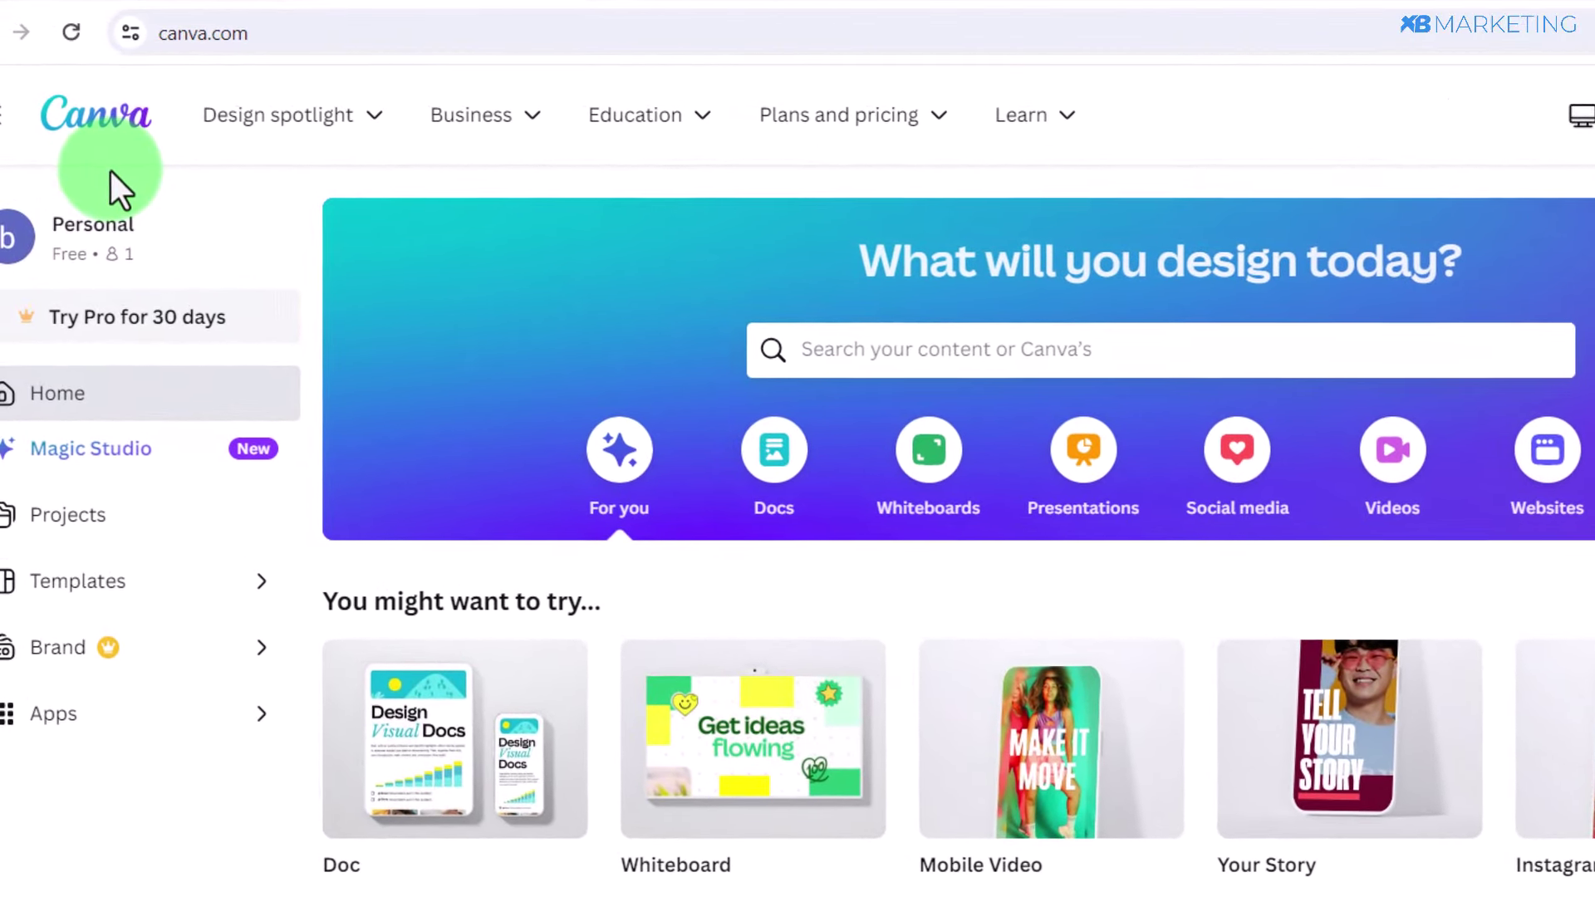
- Dismiss the business overview and create a blank Mobile Video from the Videos category
left_click(495, 133)
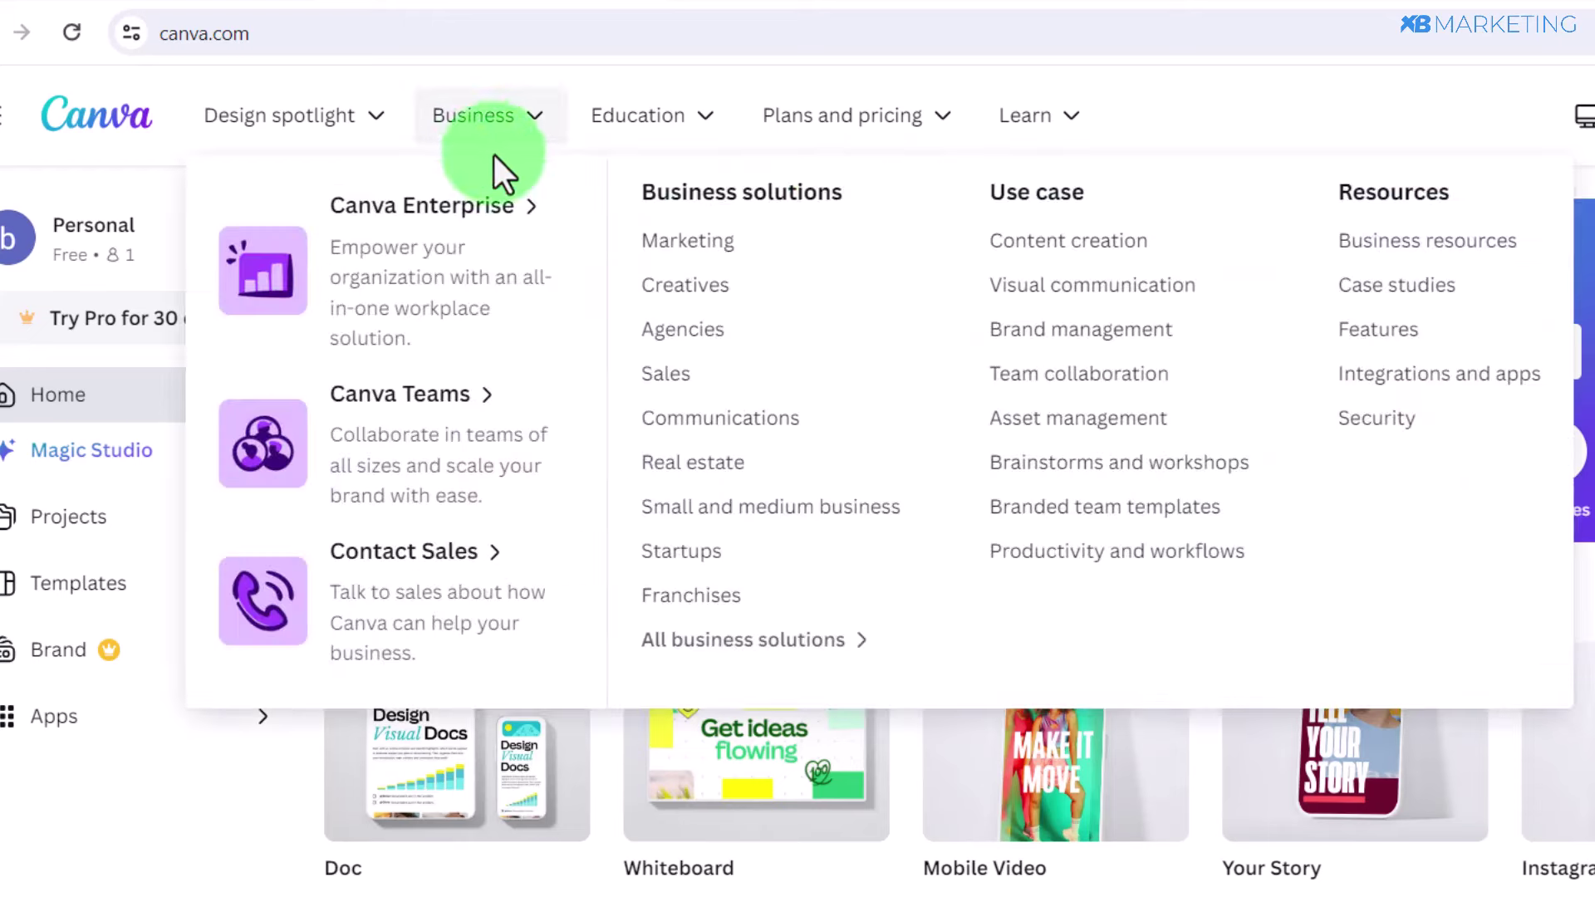
left_click(1225, 178)
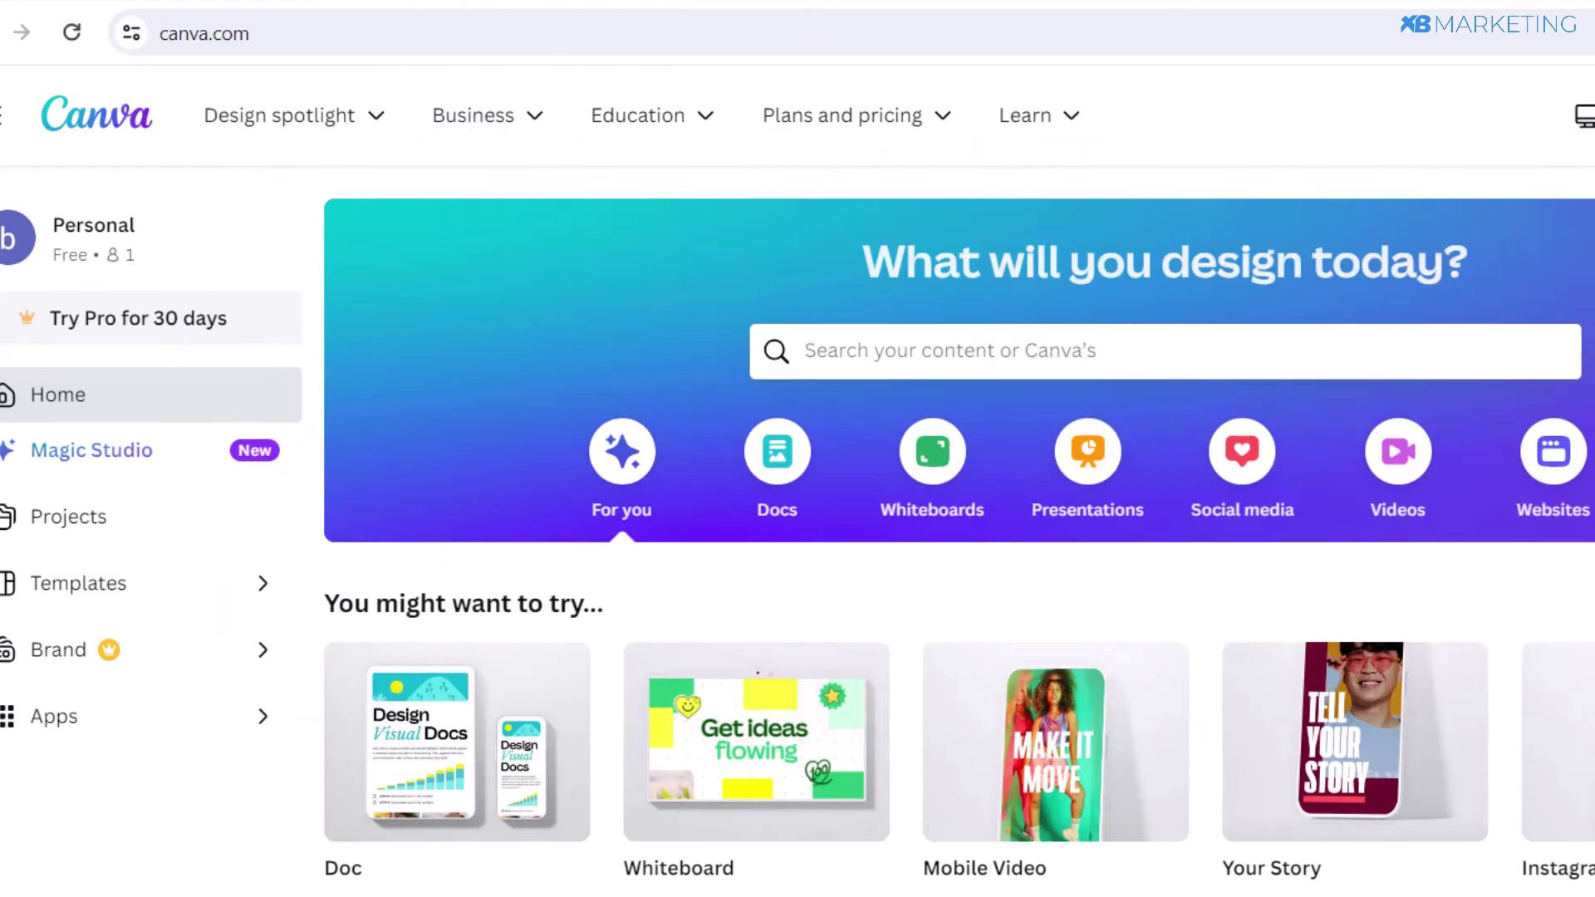
left_click(826, 364)
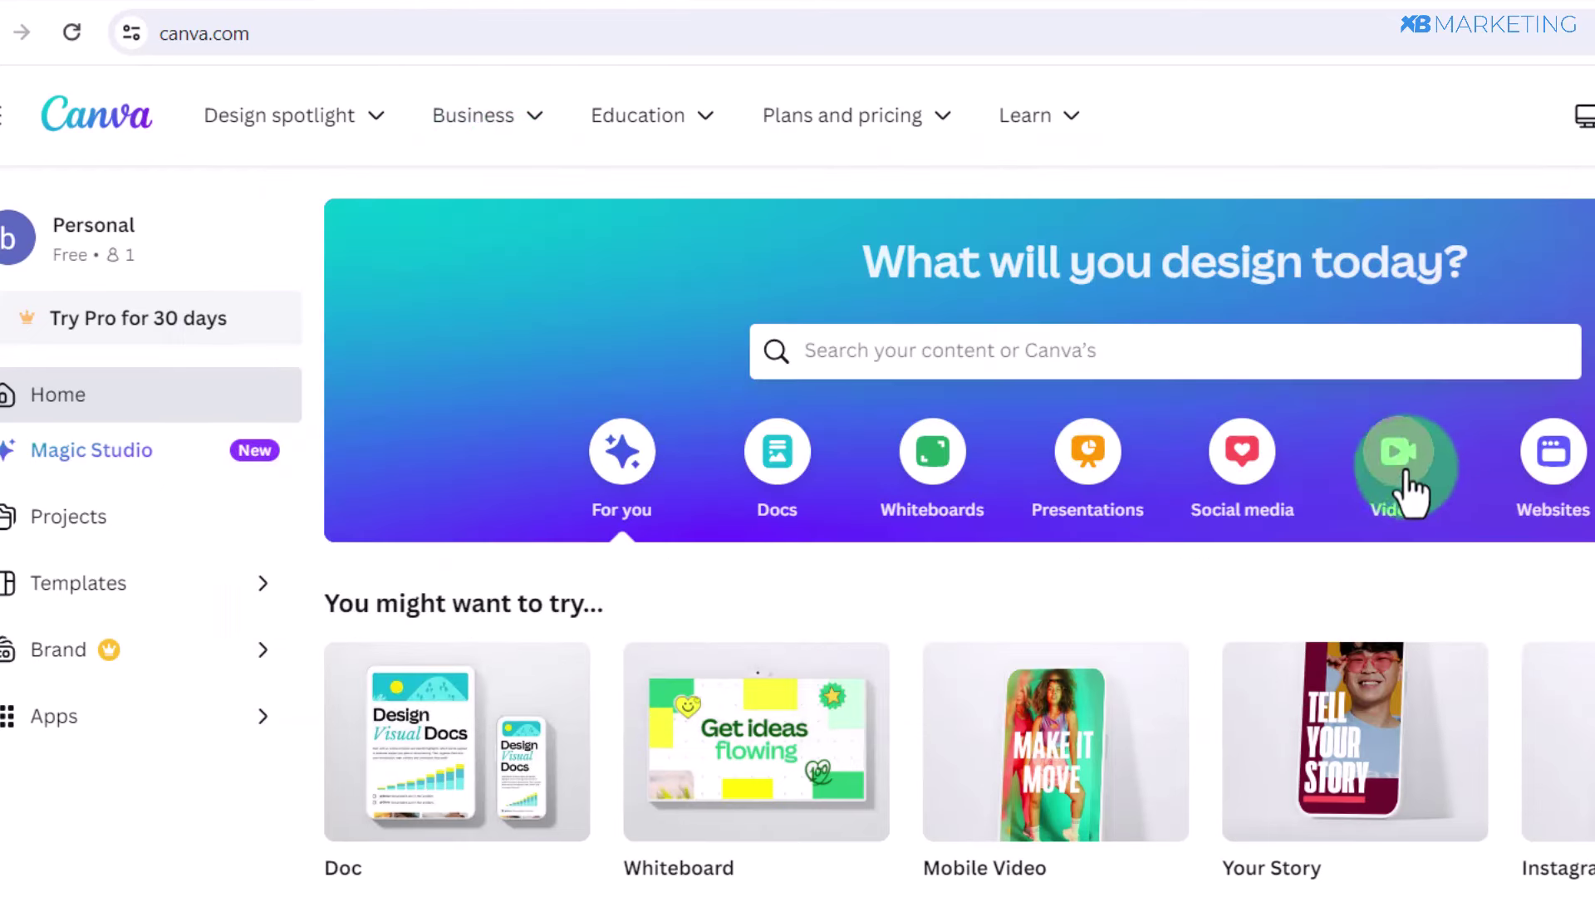
left_click(1406, 474)
left_click(1184, 511)
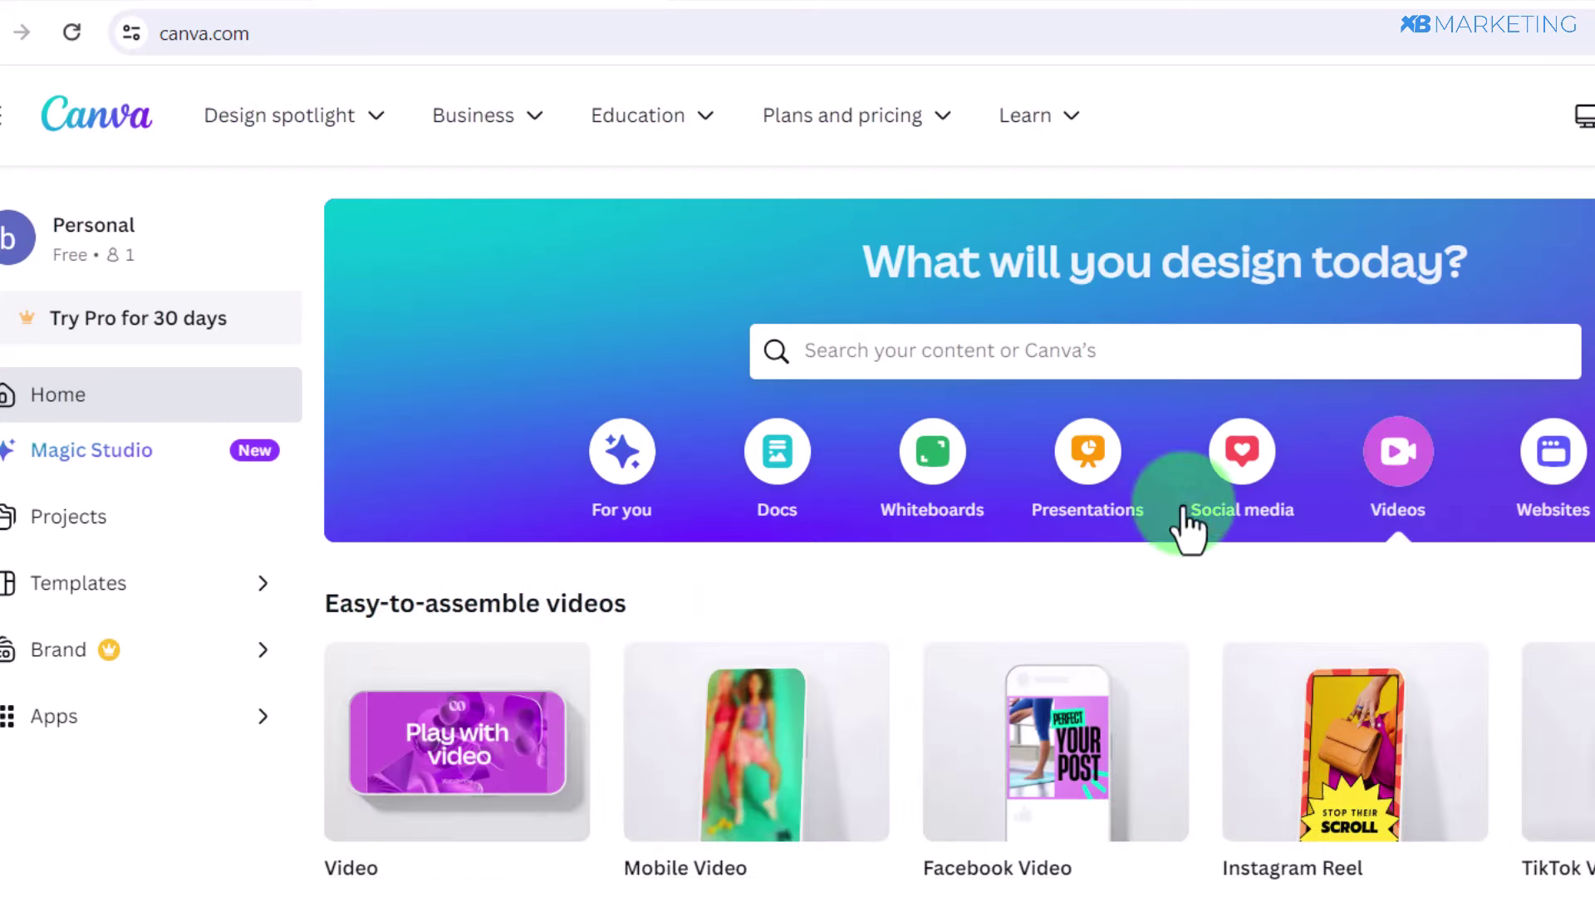
mouse_move(747, 819)
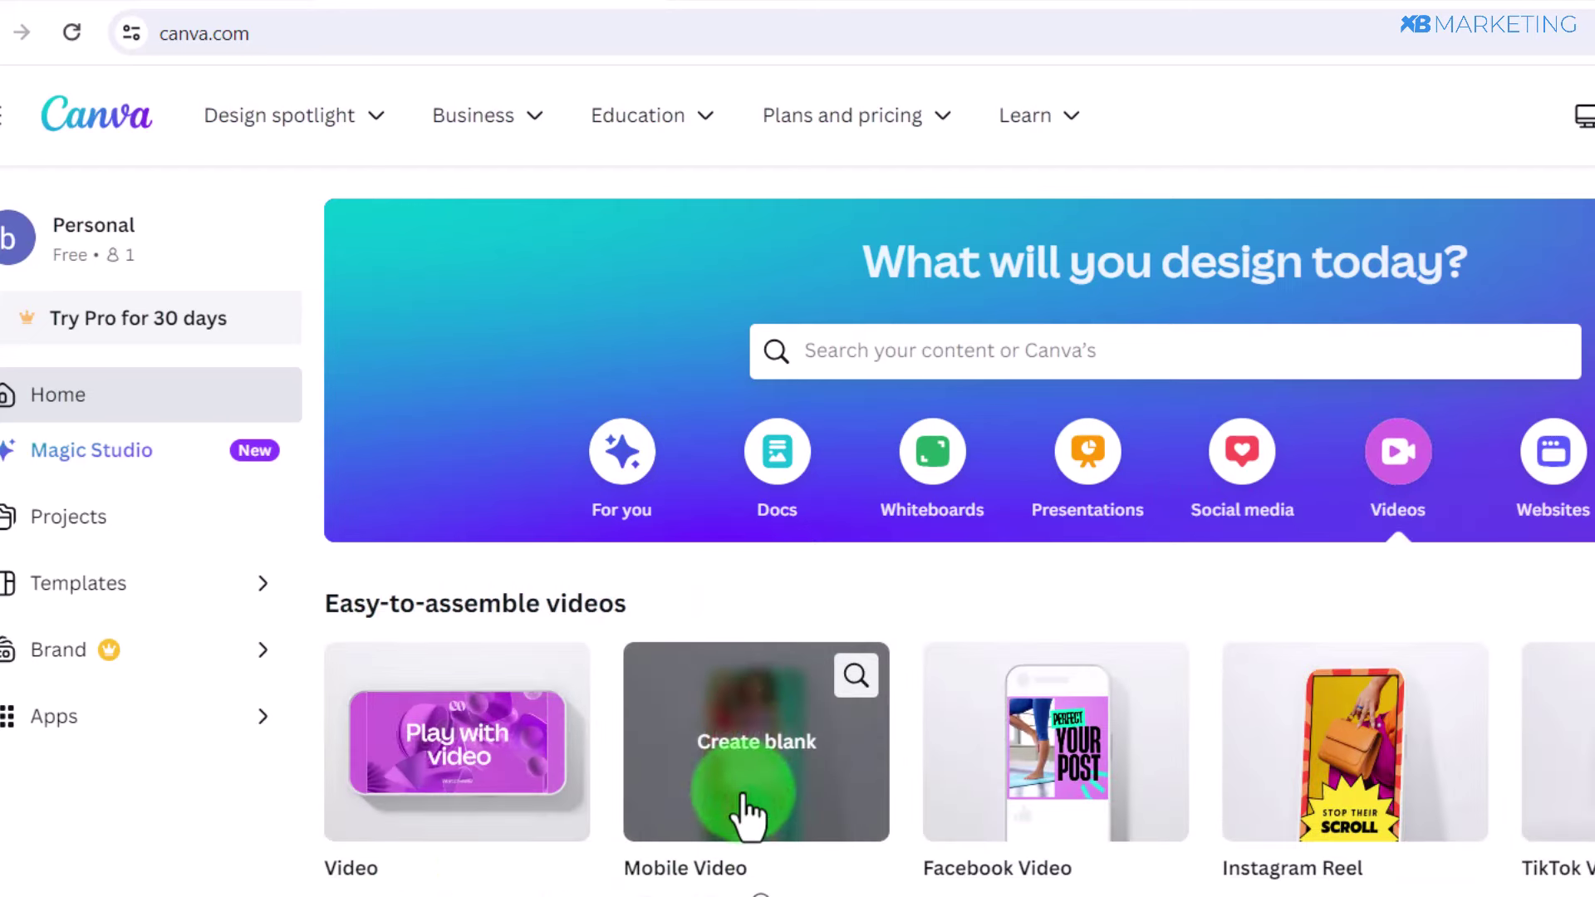
left_click(750, 738)
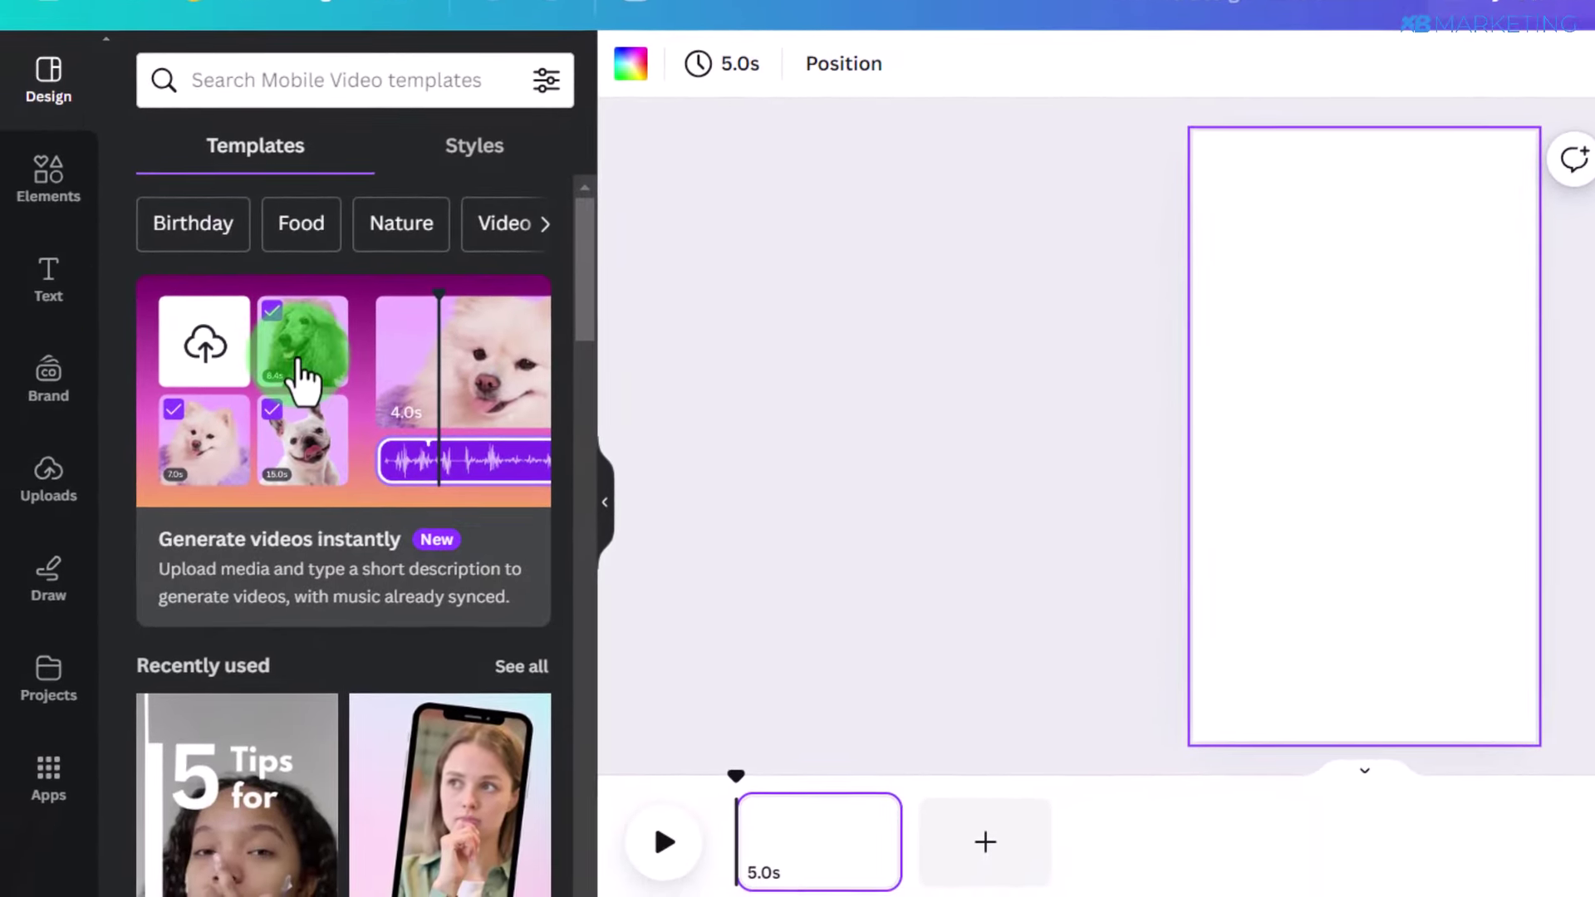
- Search the Design panel templates for 'top 5'
scroll(303, 378, "down", 10)
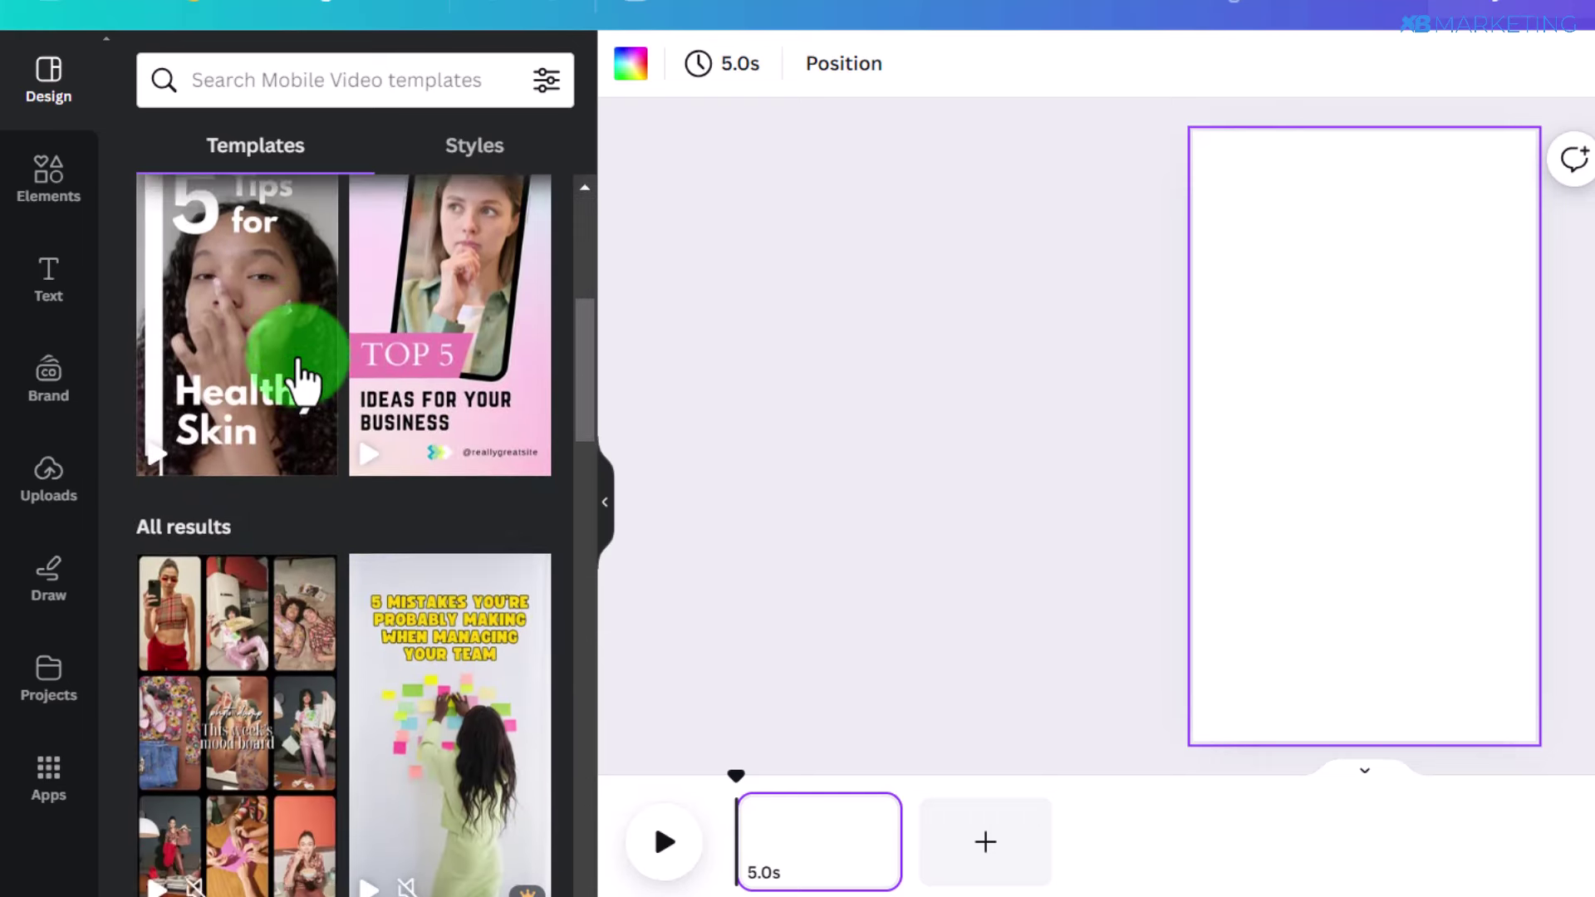
scroll(303, 378, "down", 8)
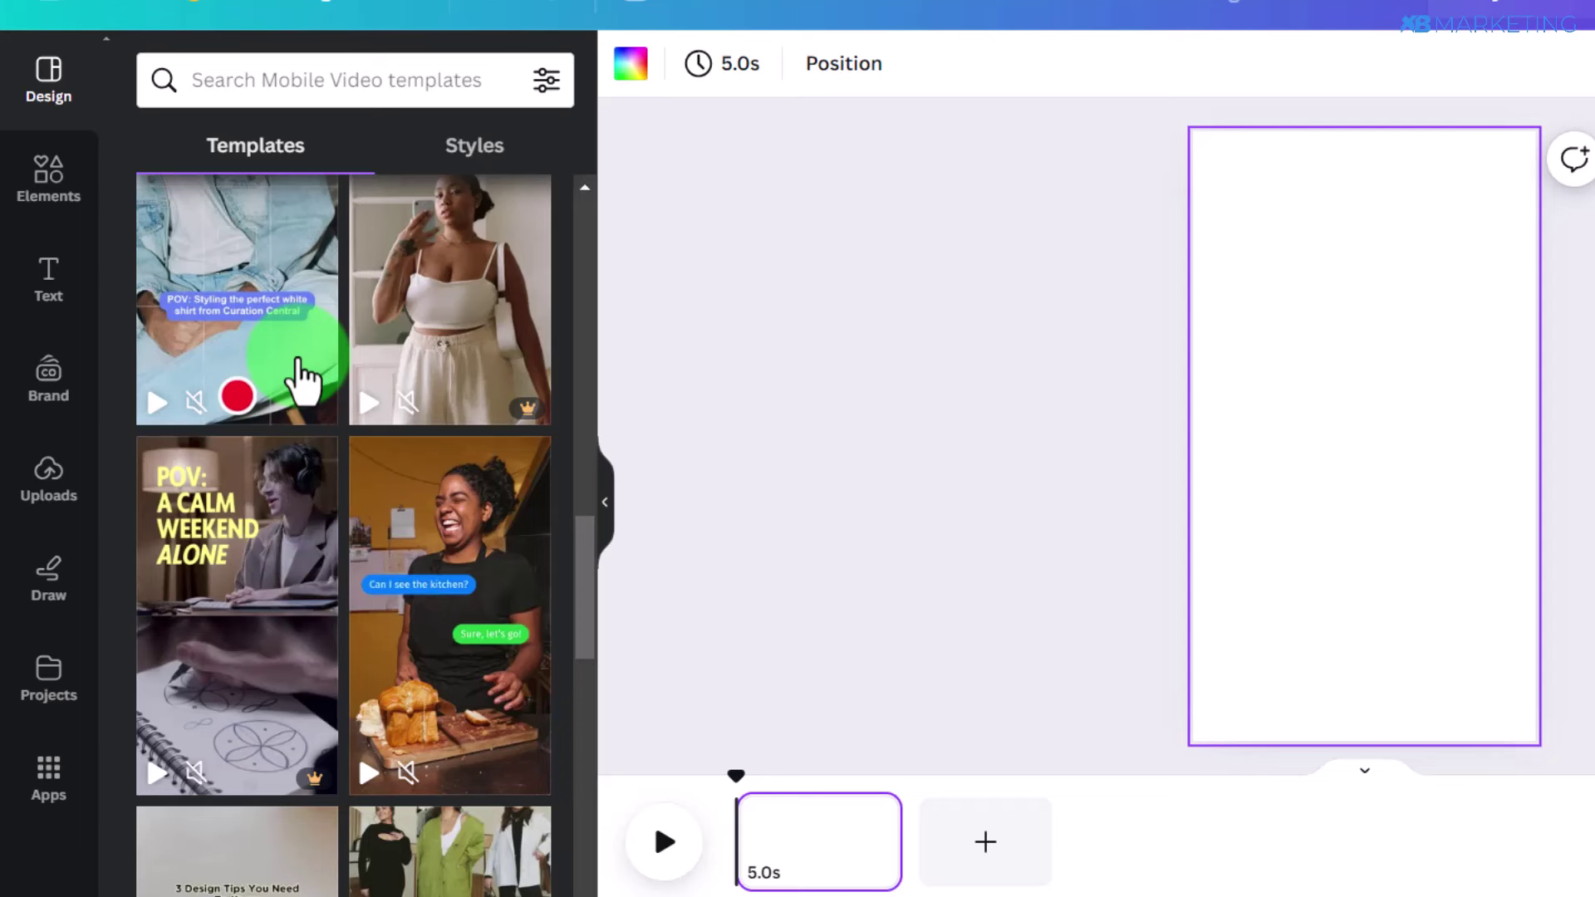
scroll(304, 378, "up", 15)
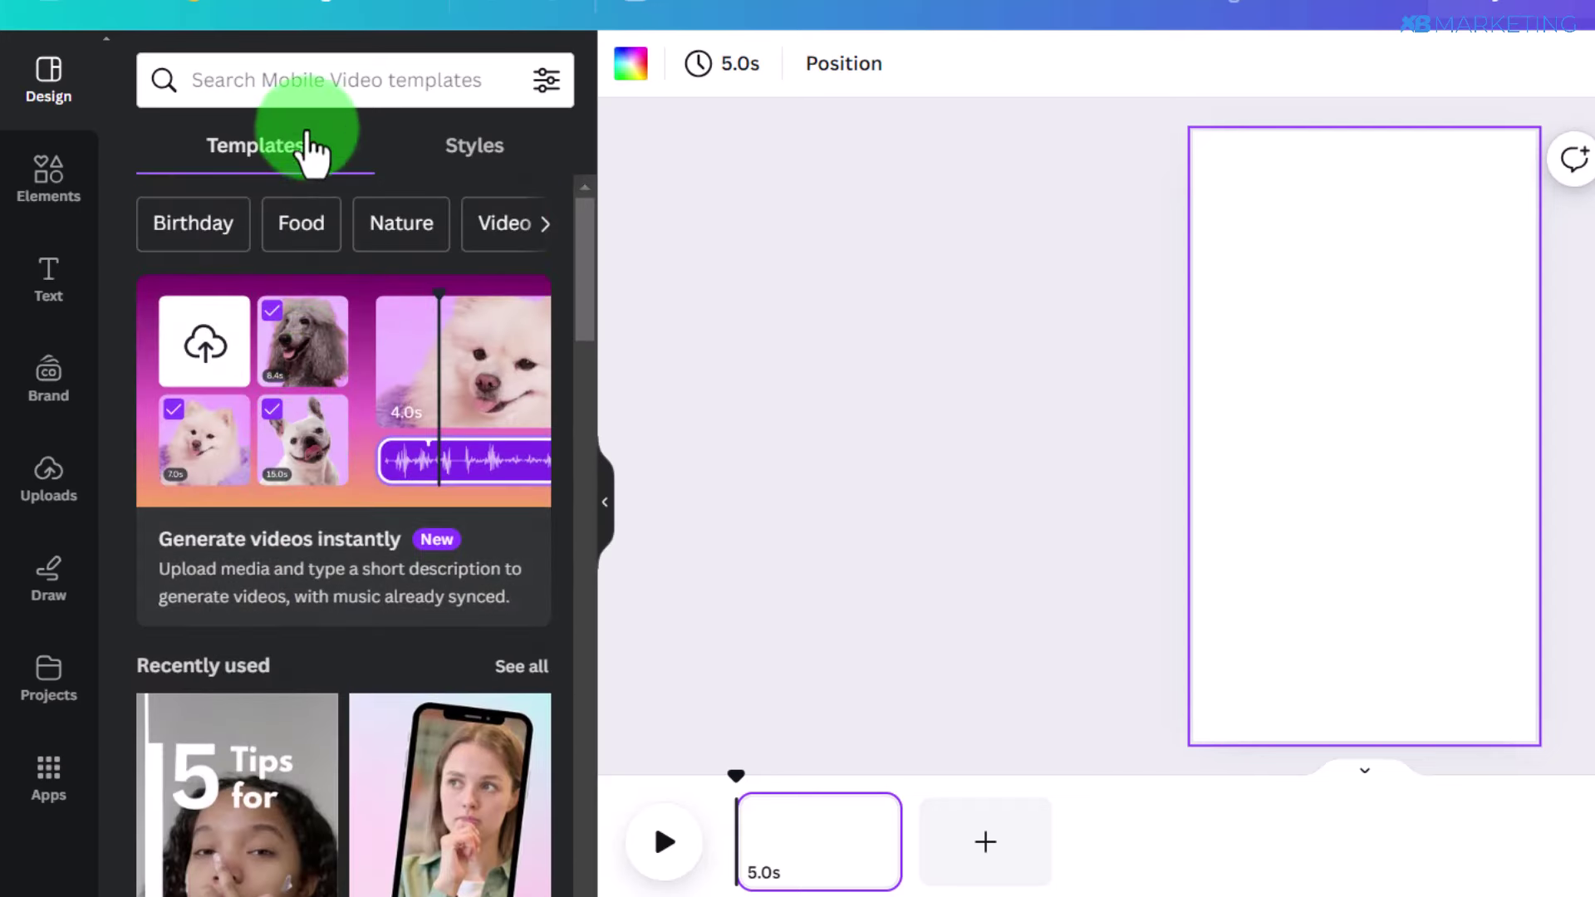
left_click(241, 80)
type("top 5")
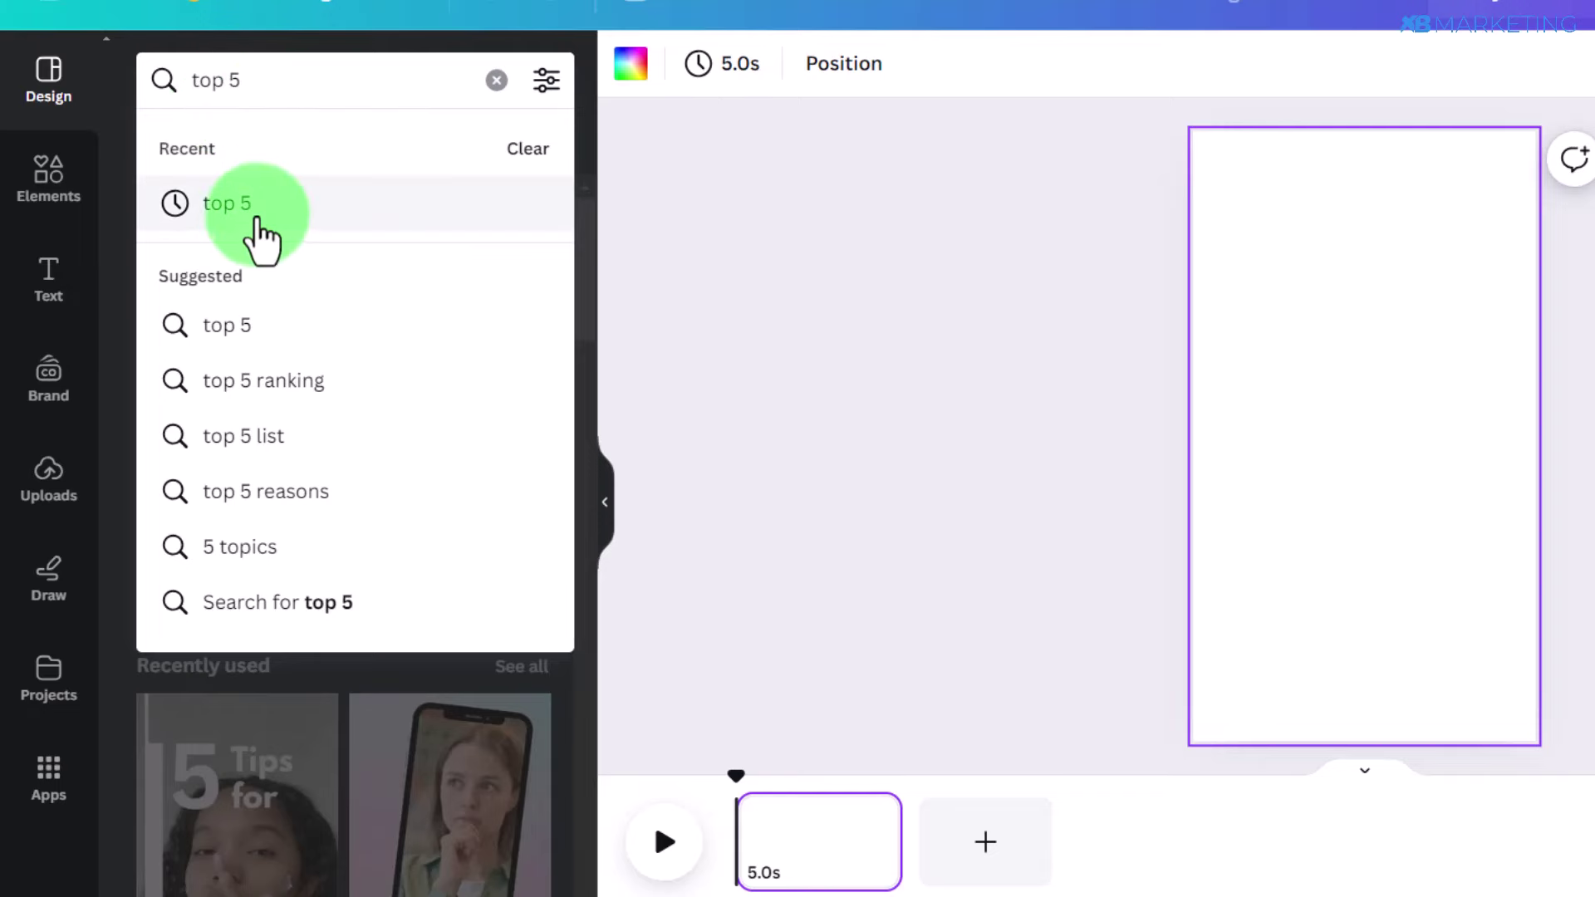
left_click(260, 327)
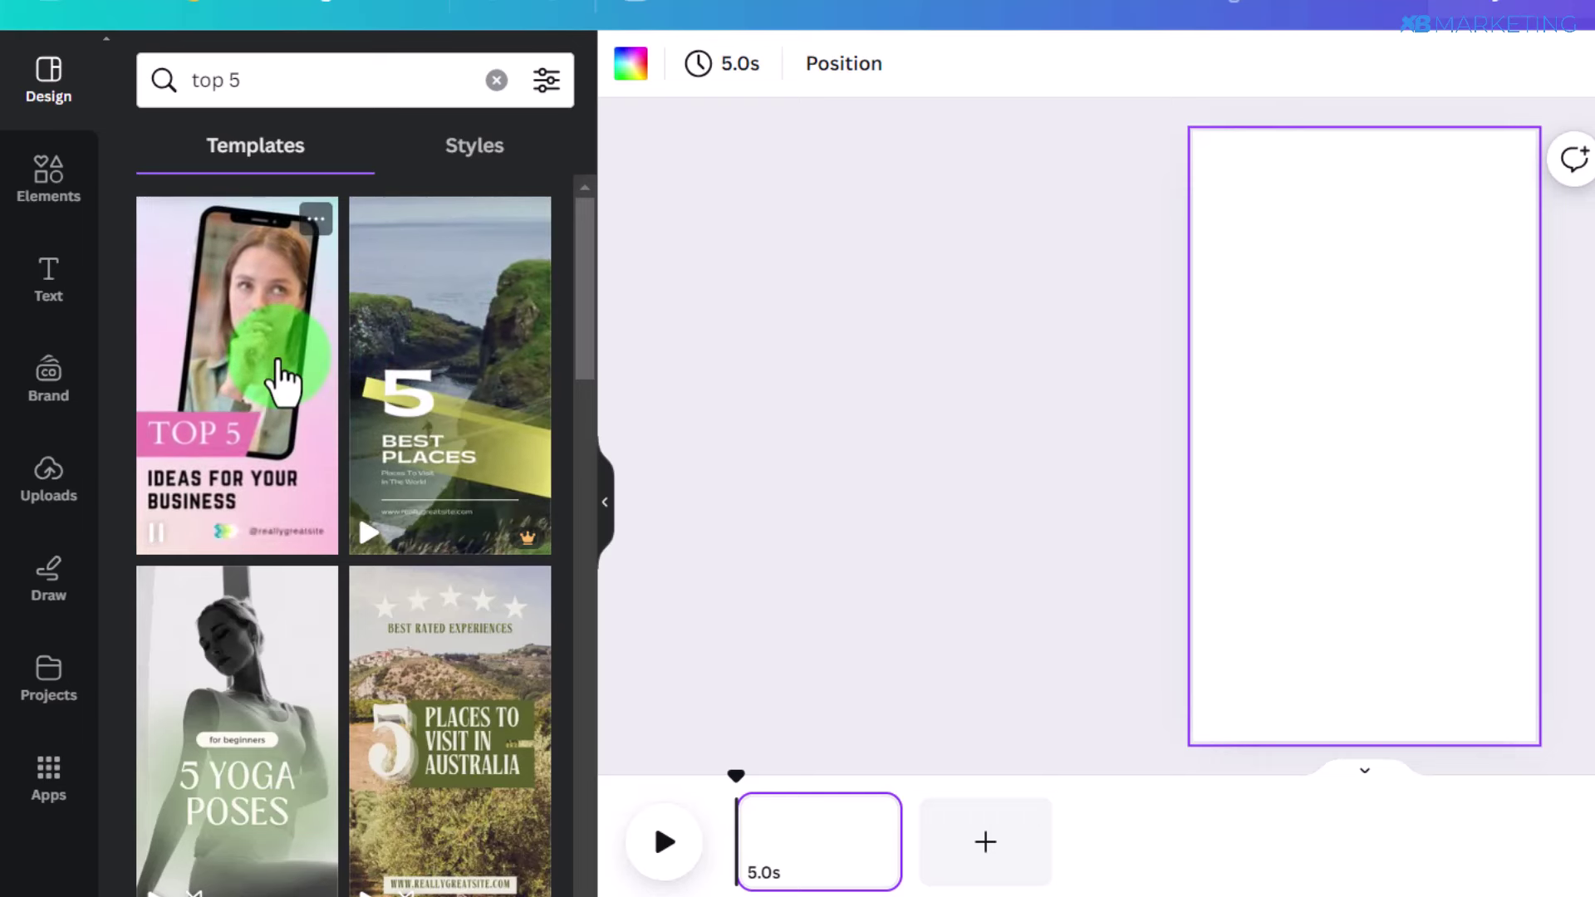
- Apply both pages of the 5 Tips for Healthy Skin template and preview the 5 Daily Habits page
scroll(282, 382, "down", 10)
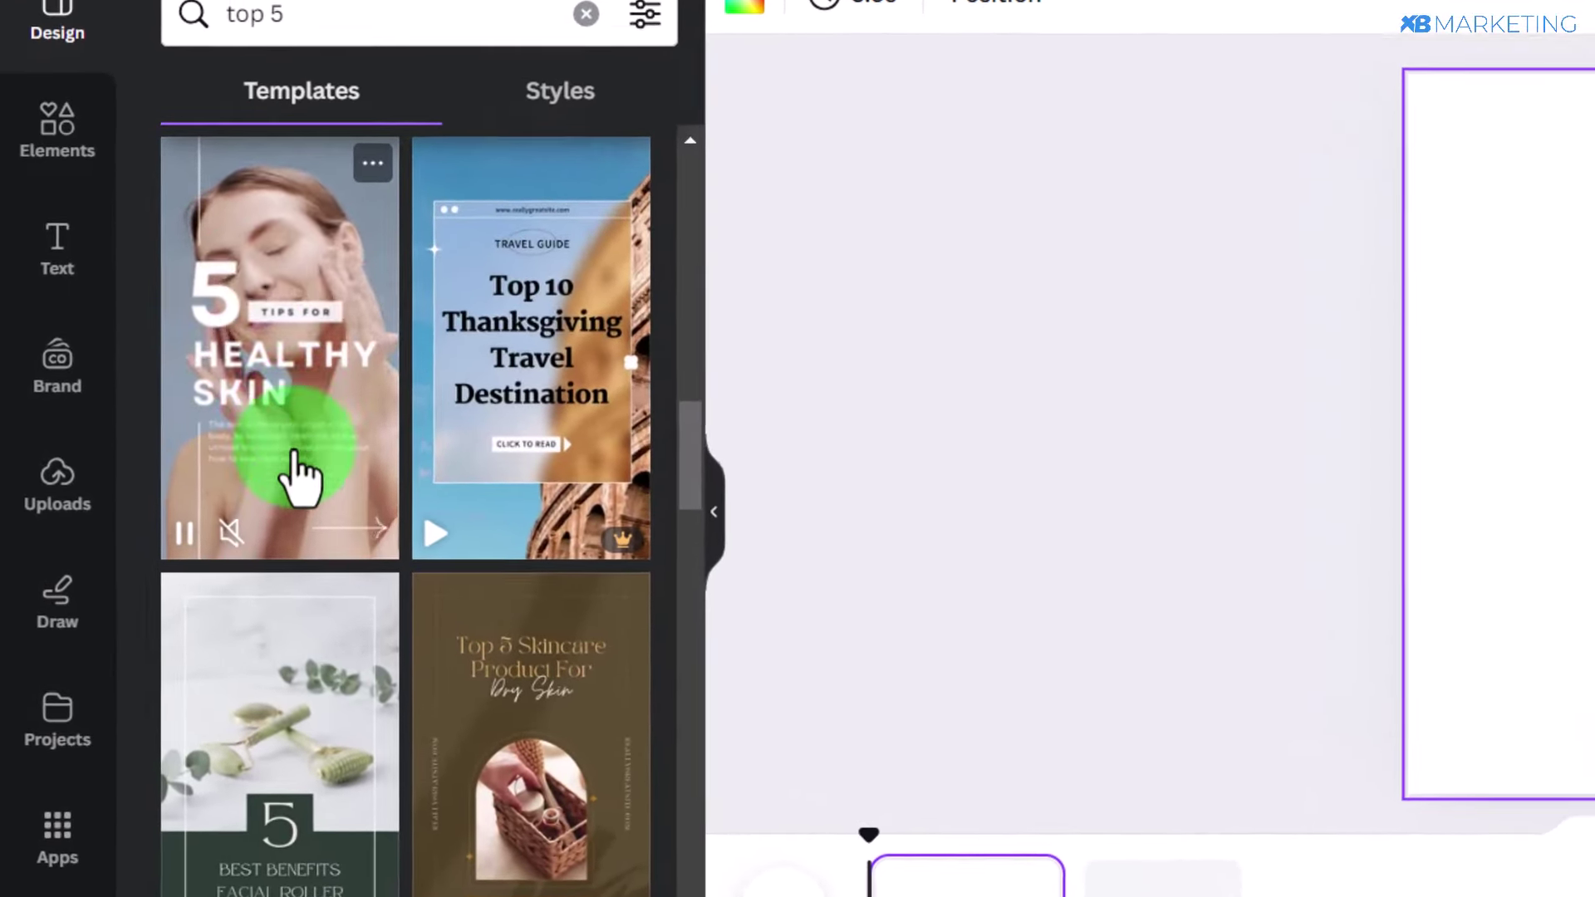
scroll(253, 581, "down", 3)
scroll(285, 640, "down", 5)
scroll(249, 515, "up", 2)
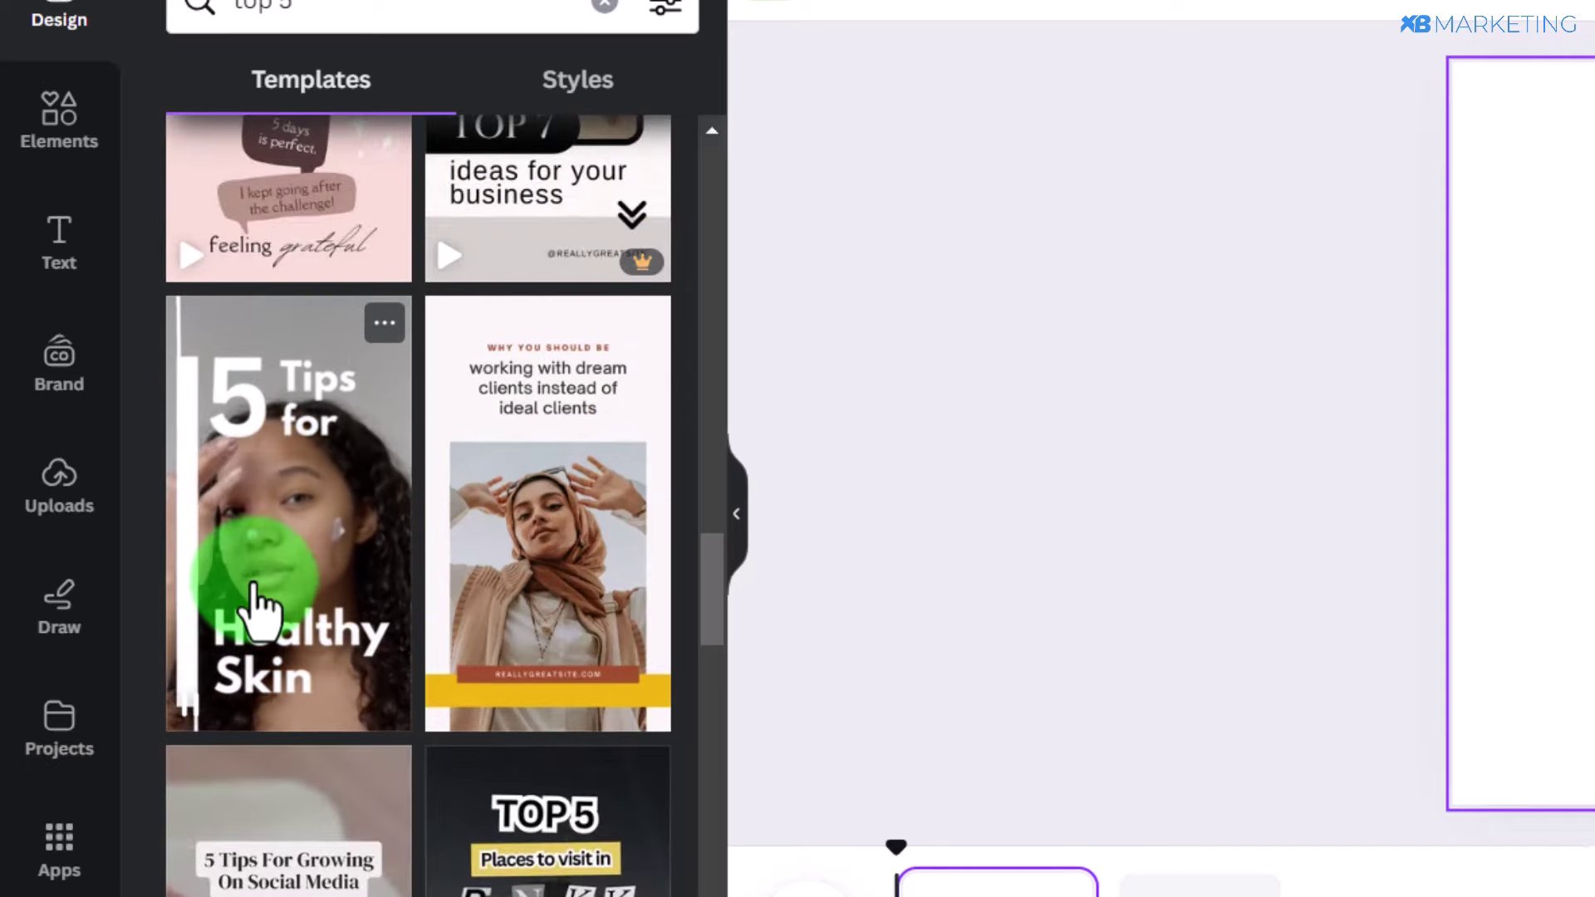
scroll(264, 606, "up", 6)
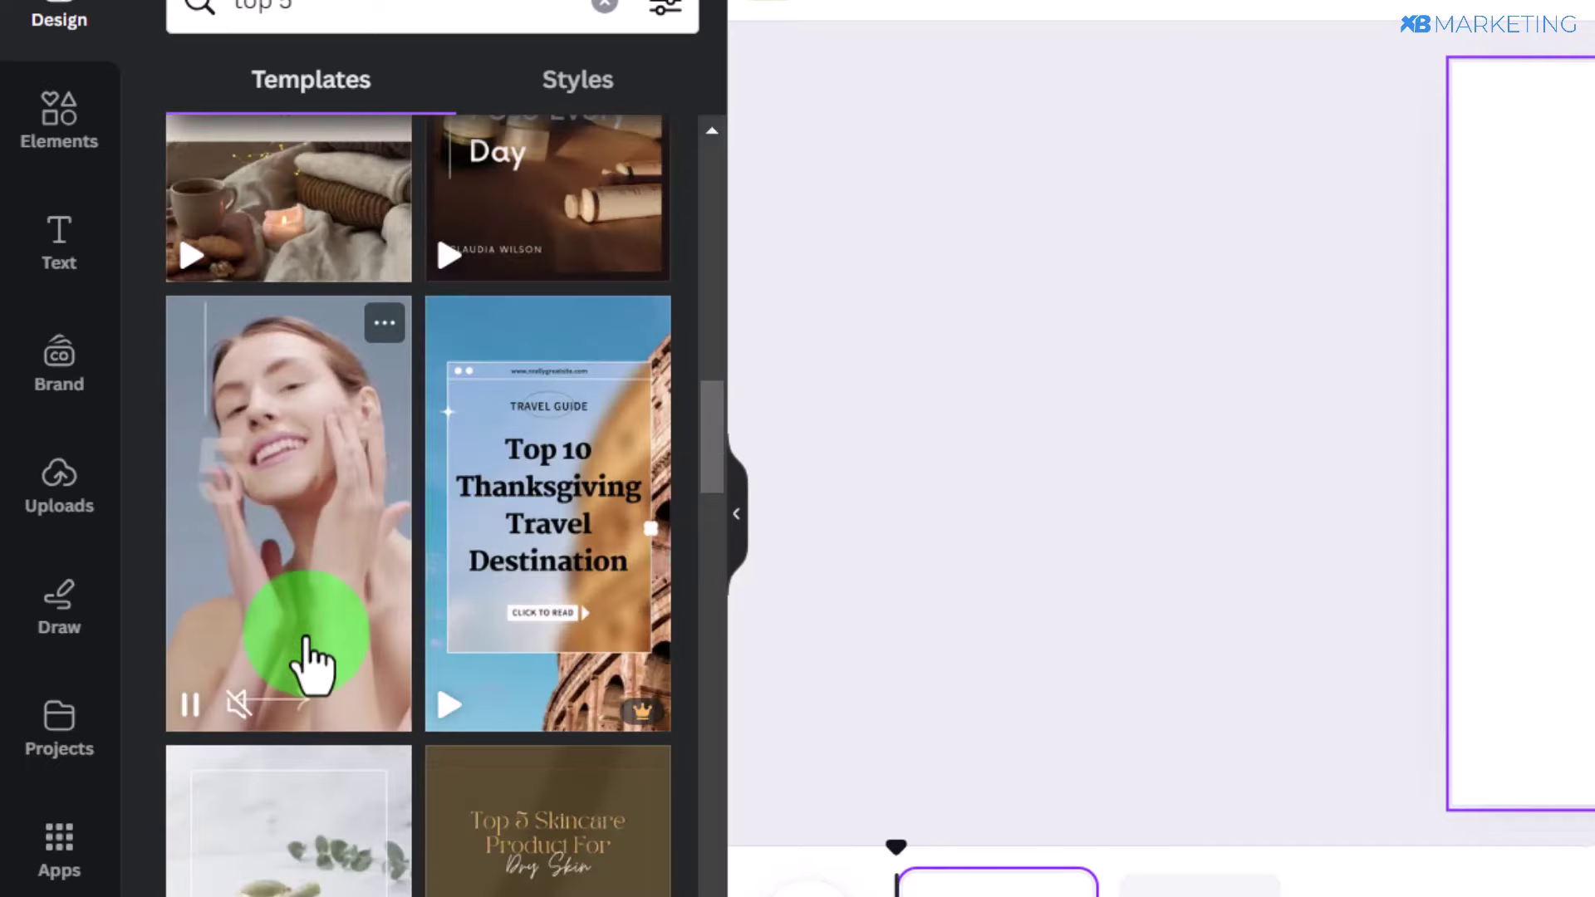
left_click(301, 486)
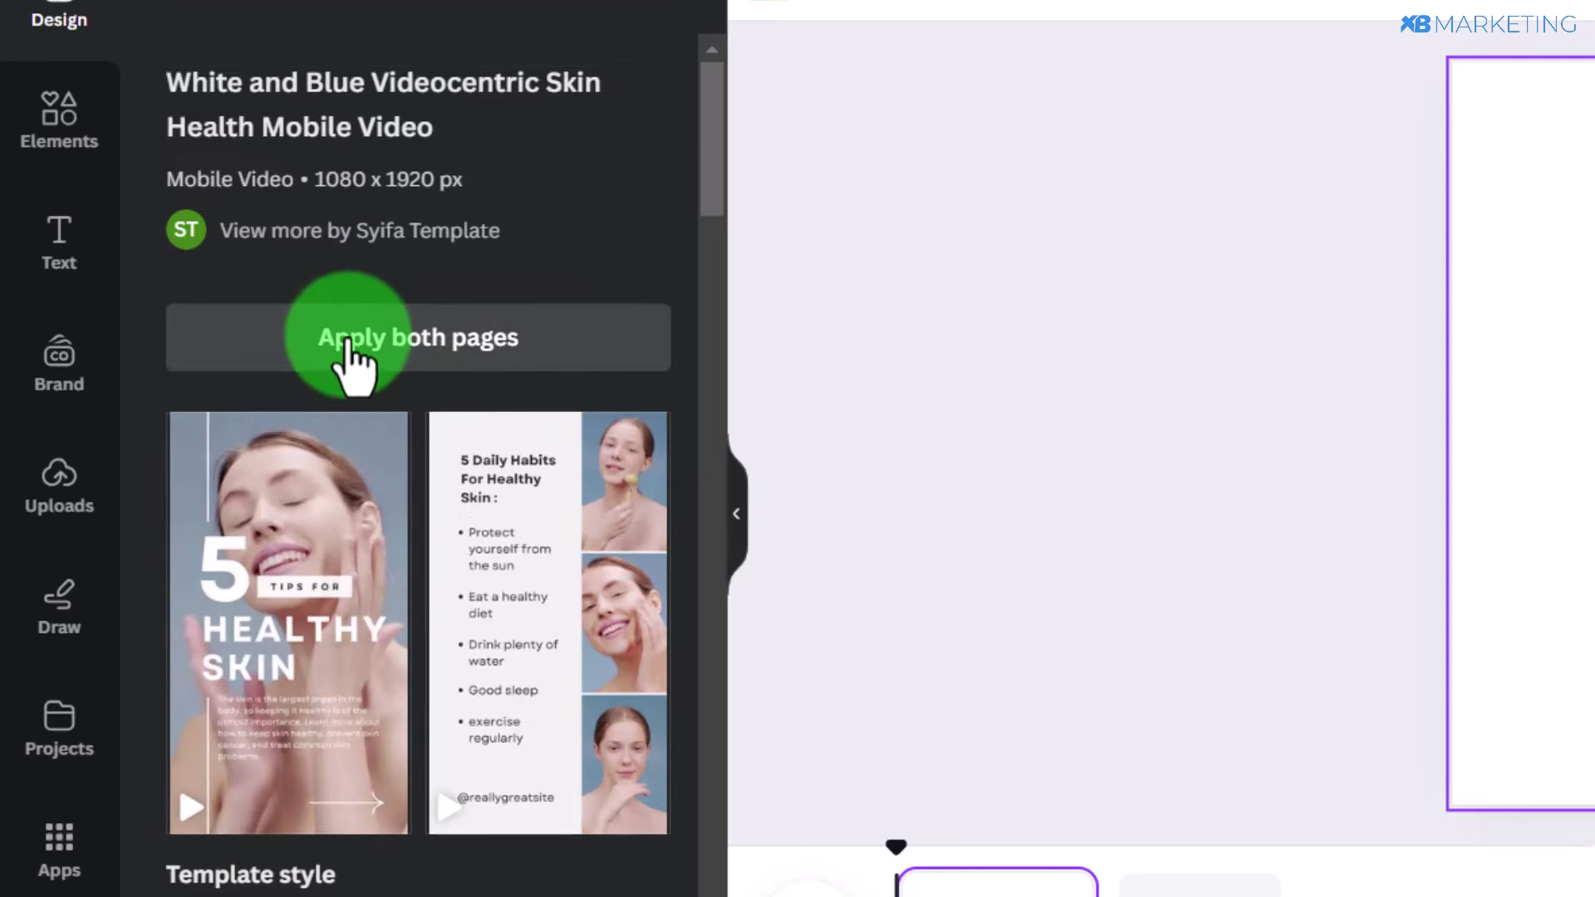
left_click(347, 341)
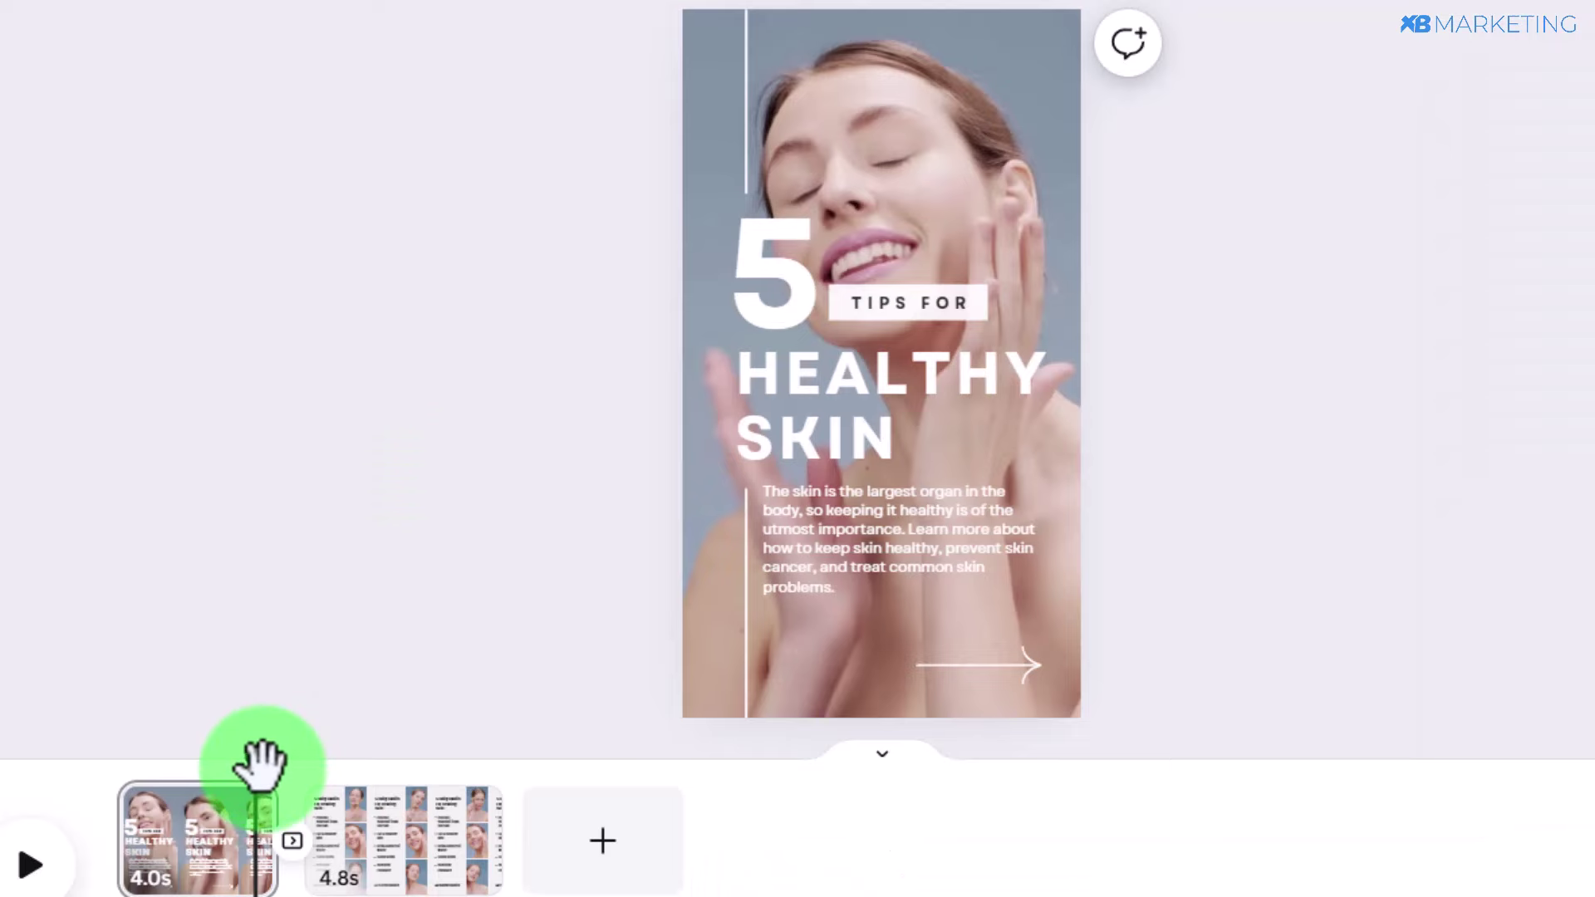
mouse_move(297, 771)
left_mouse_down()
mouse_move(402, 794)
mouse_move(218, 811)
mouse_move(228, 802)
left_mouse_up()
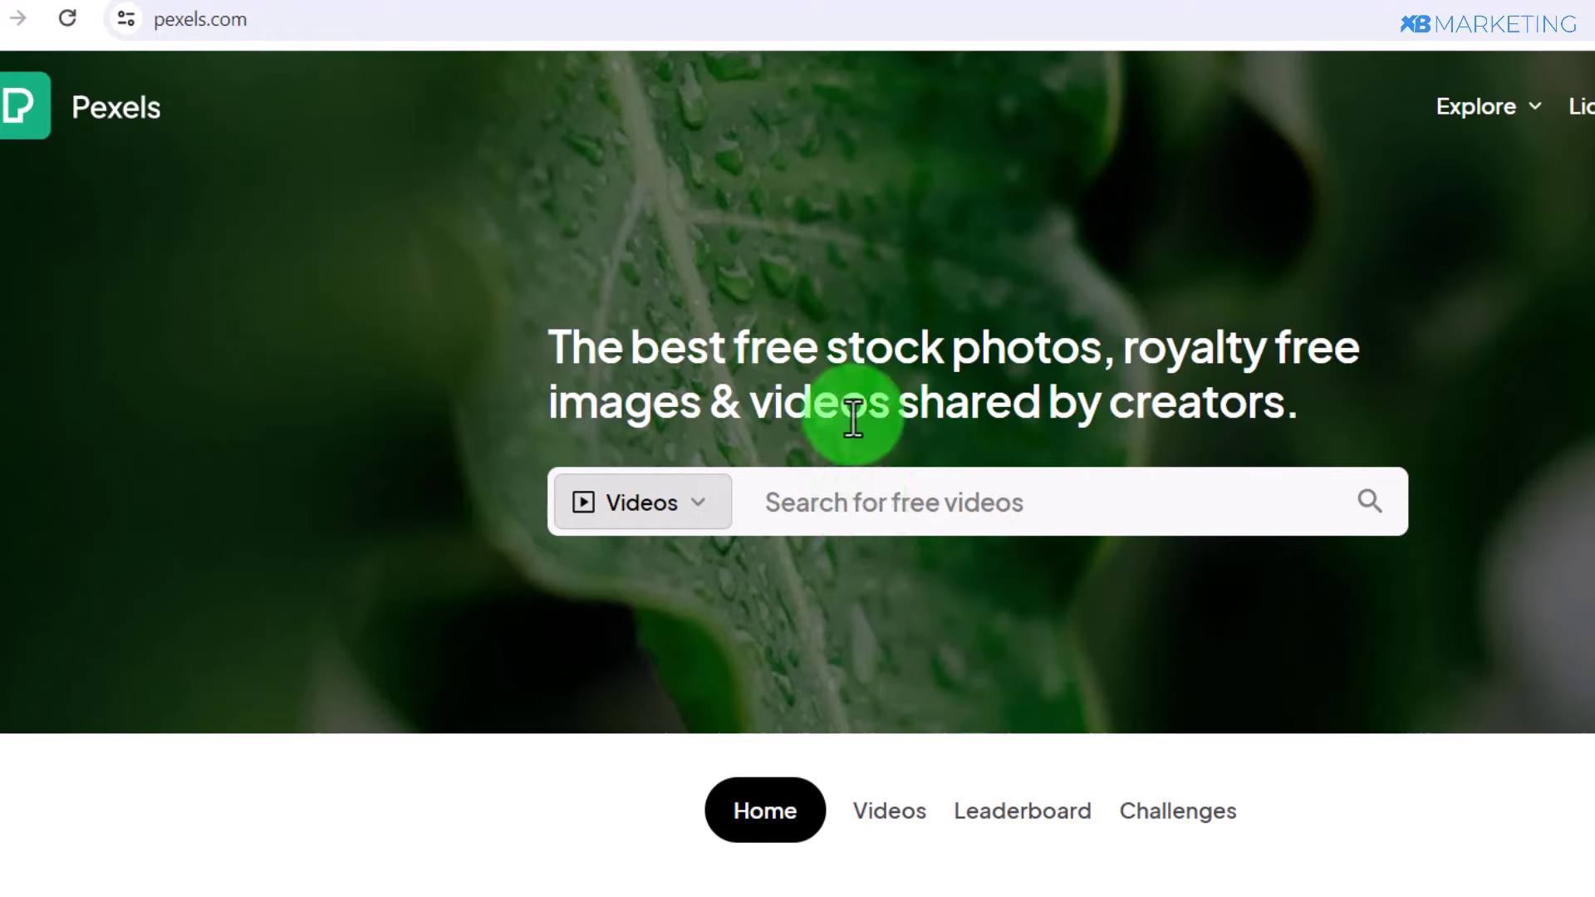
- Search Pexels videos for 'healthy' and download the Pressmaster beach-running clip
left_click_drag(1368, 350, 1124, 354)
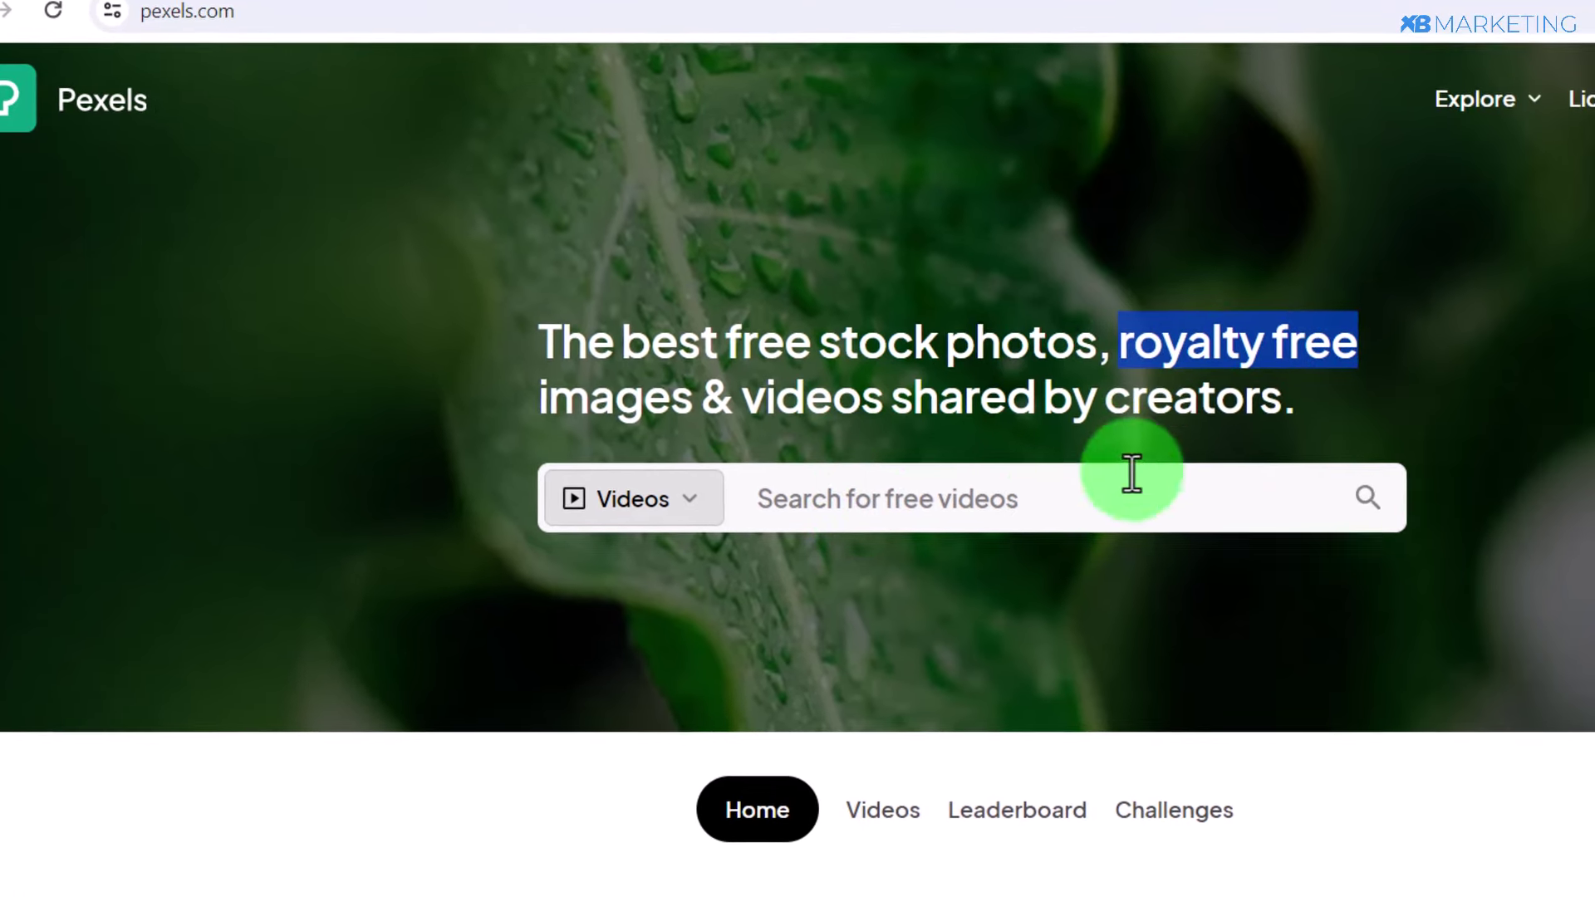
left_click(1029, 498)
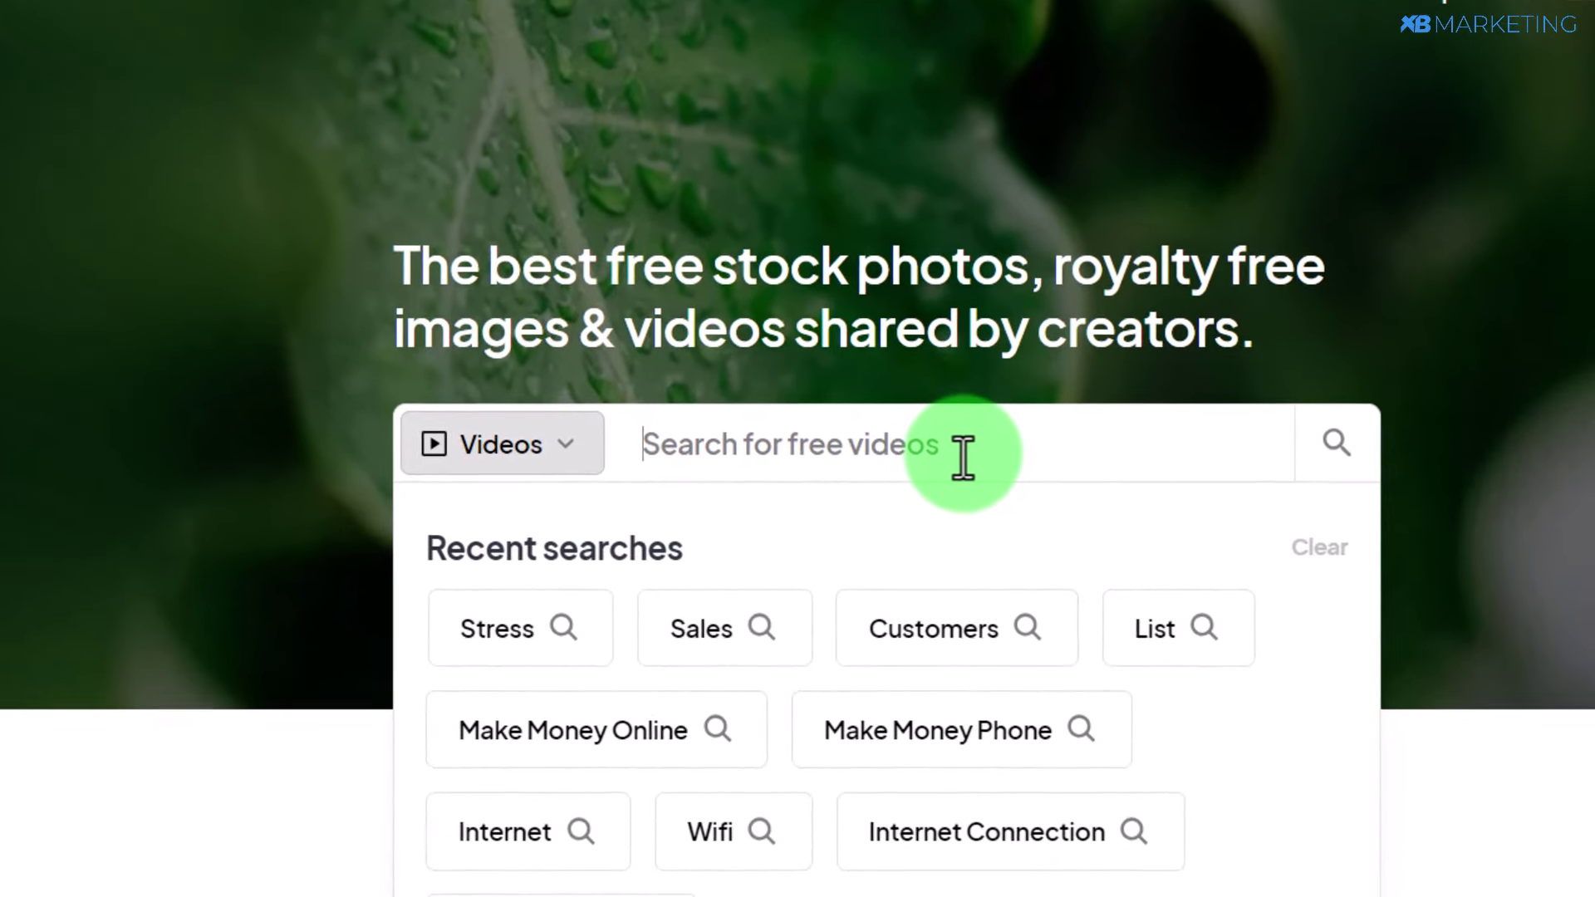
type("healthy lifestyle")
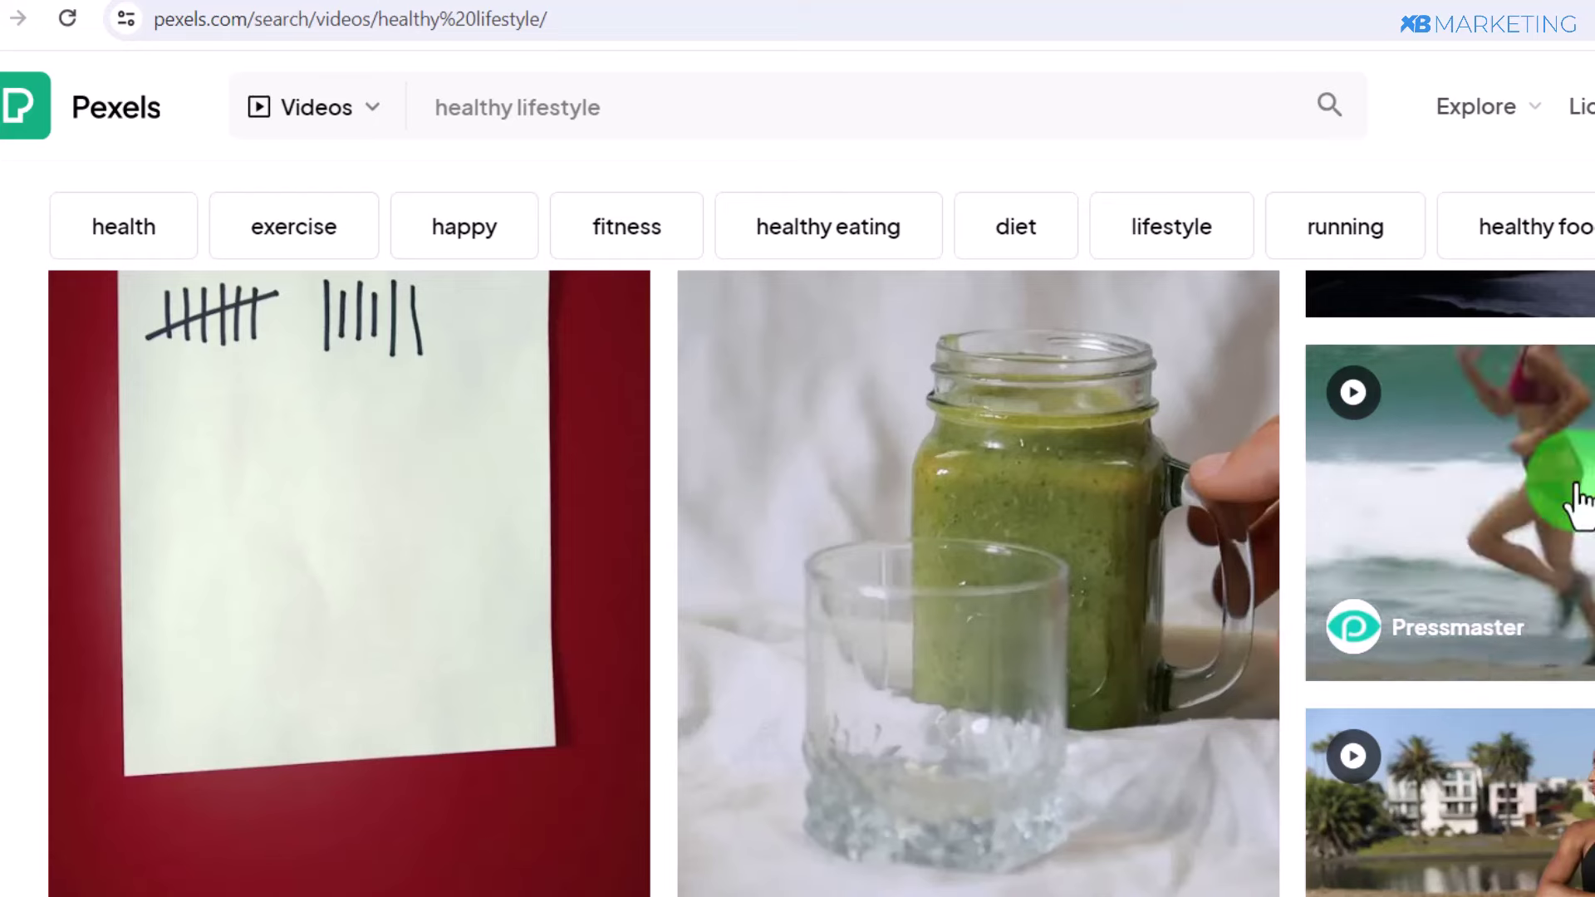
scroll(1554, 474, "up", 2)
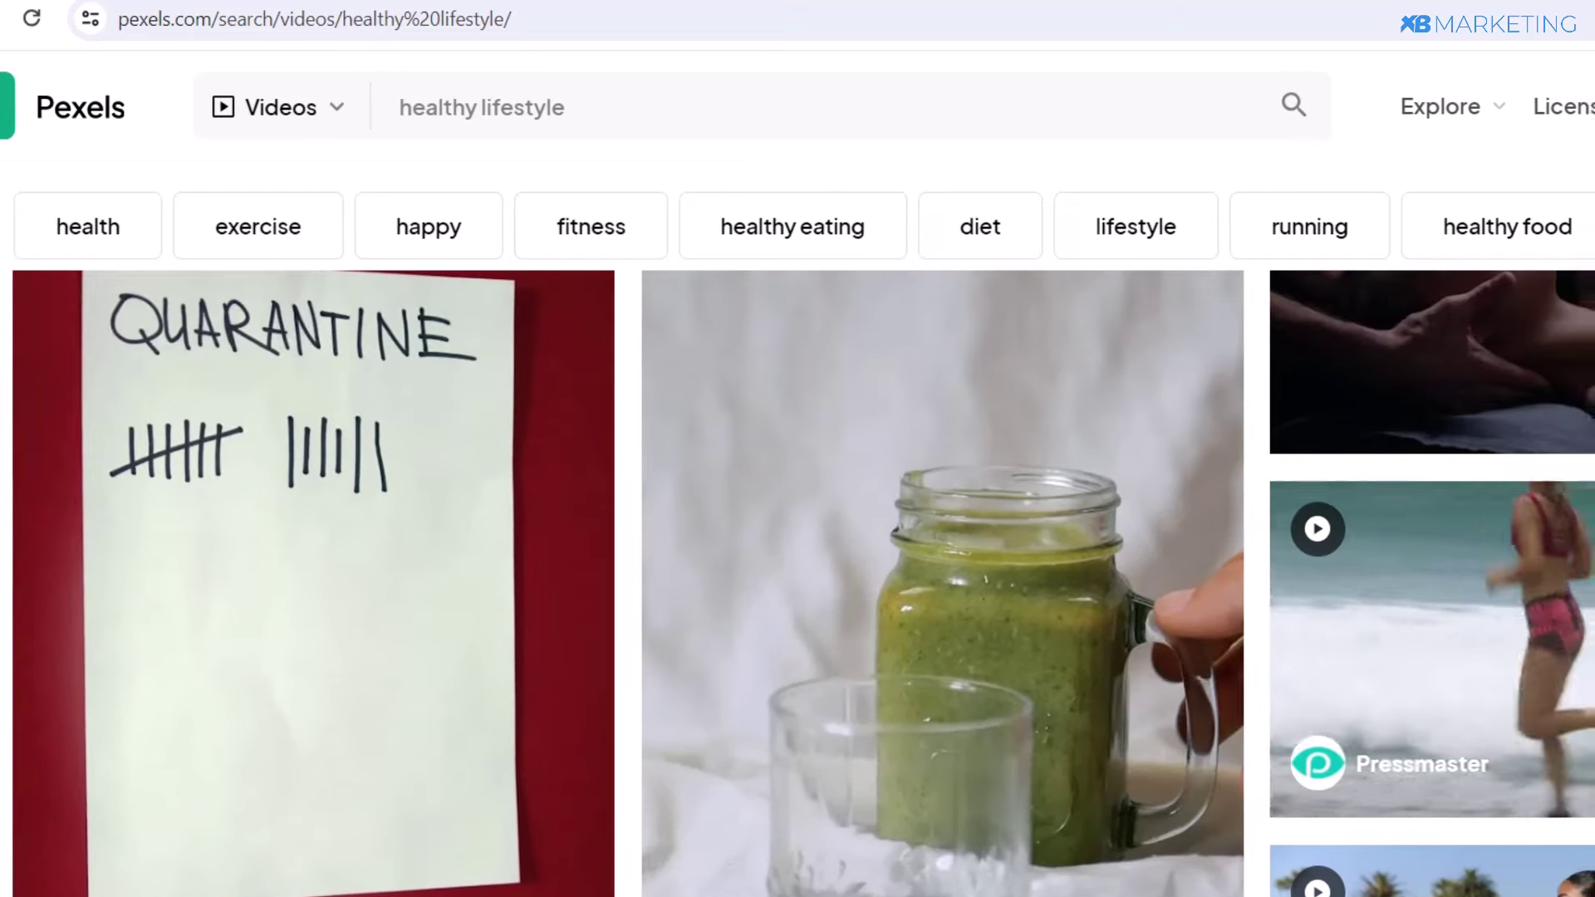
left_click(1537, 747)
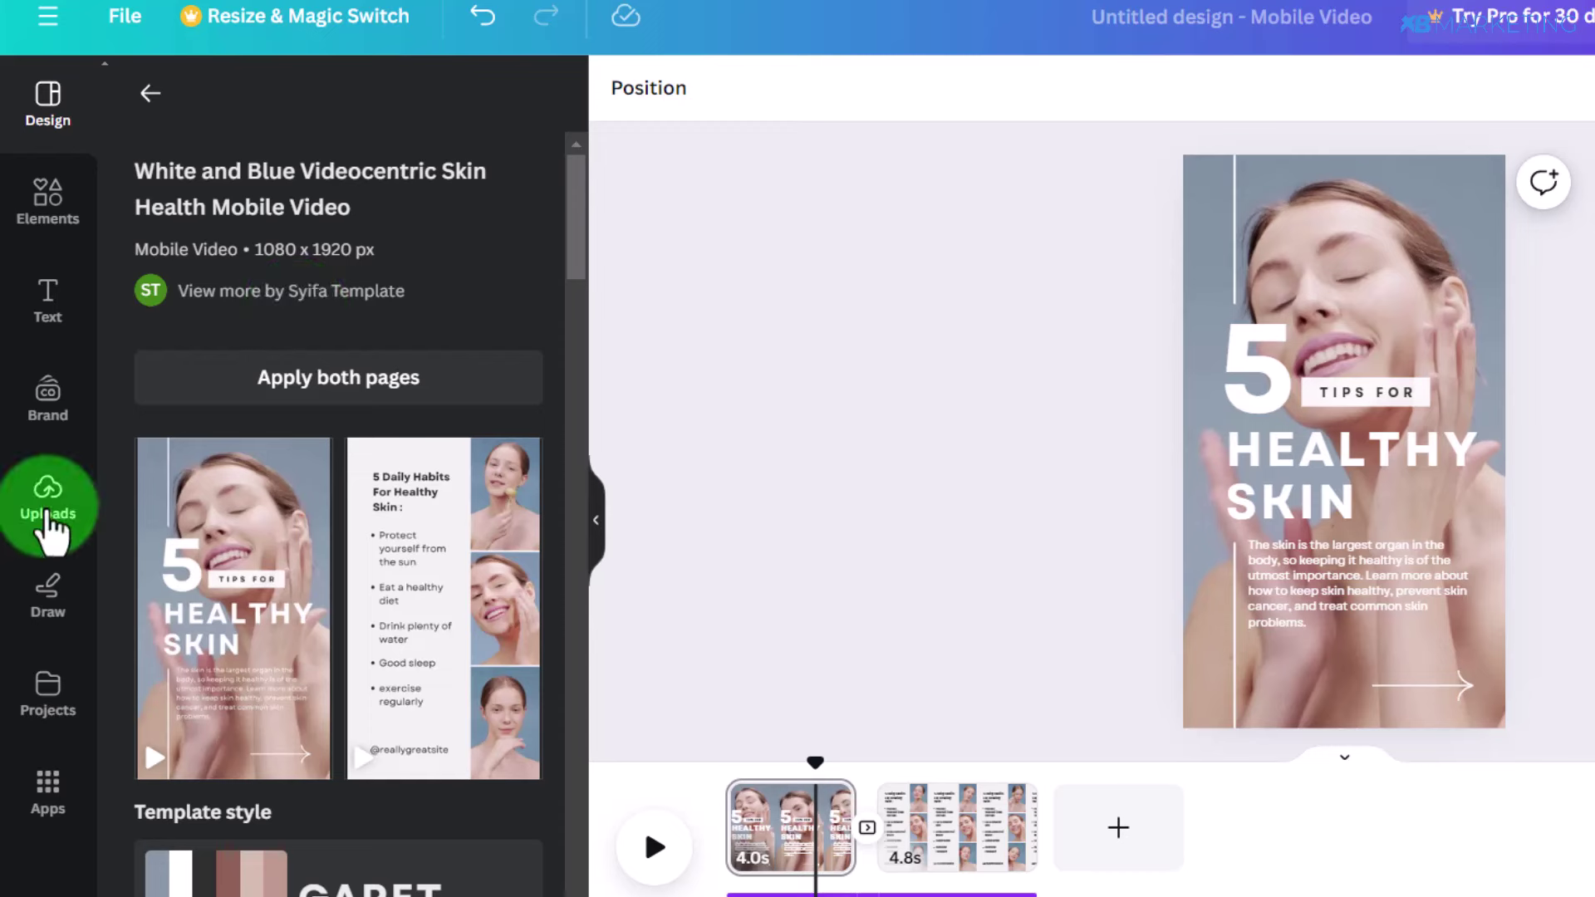
- Upload the beach-running clip and make it page 1's background behind the title
left_click(49, 508)
left_click(357, 314)
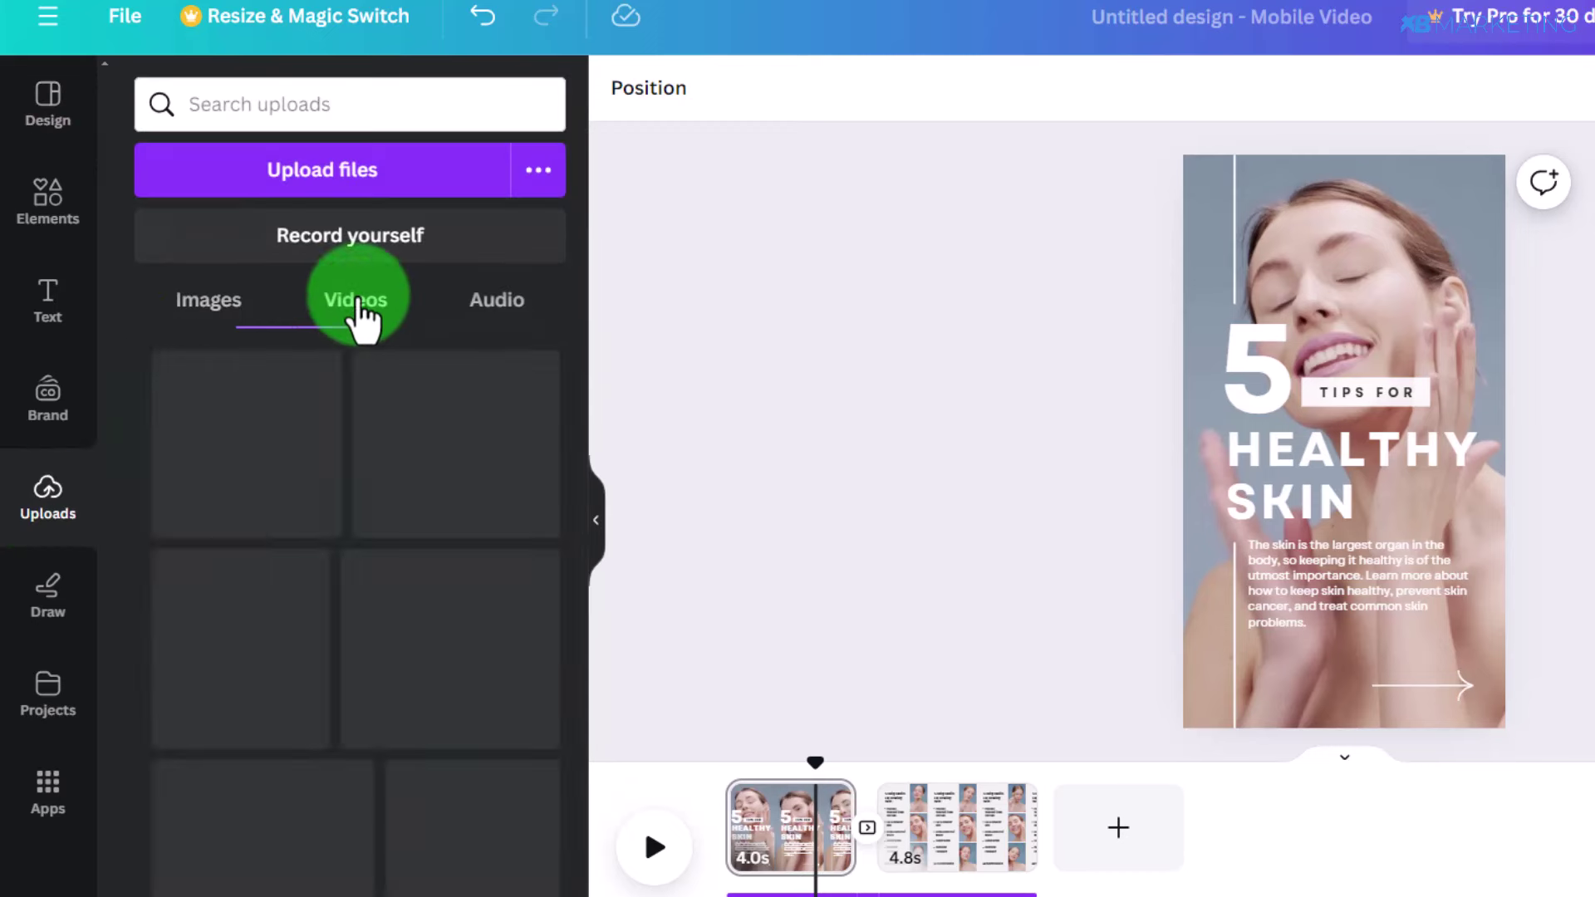
left_click(354, 173)
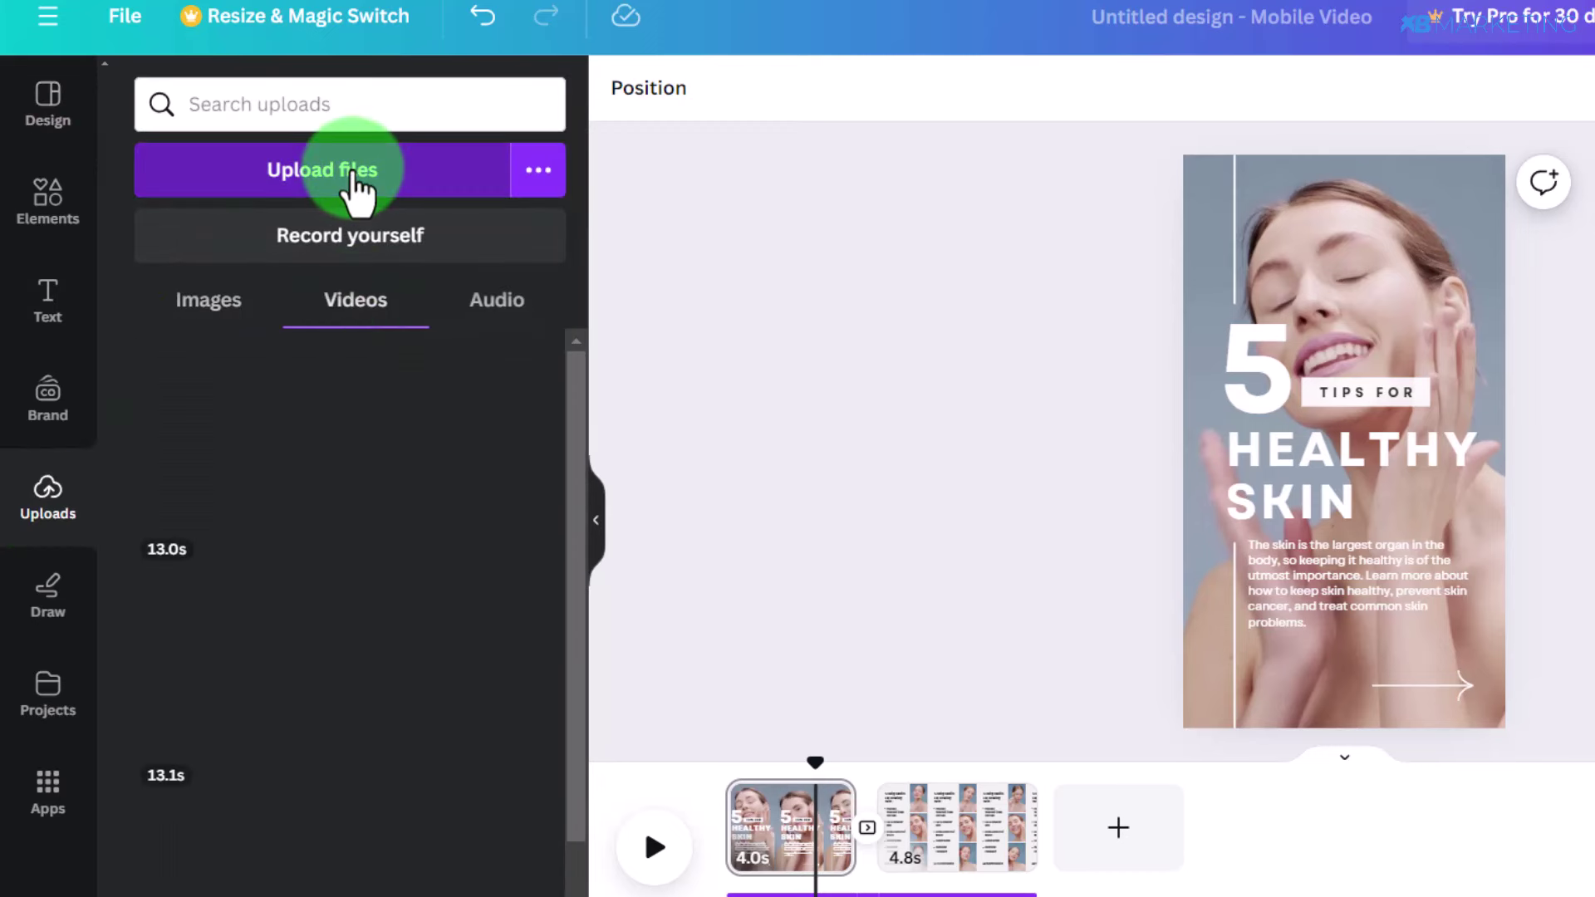
left_click_drag(307, 428, 786, 829)
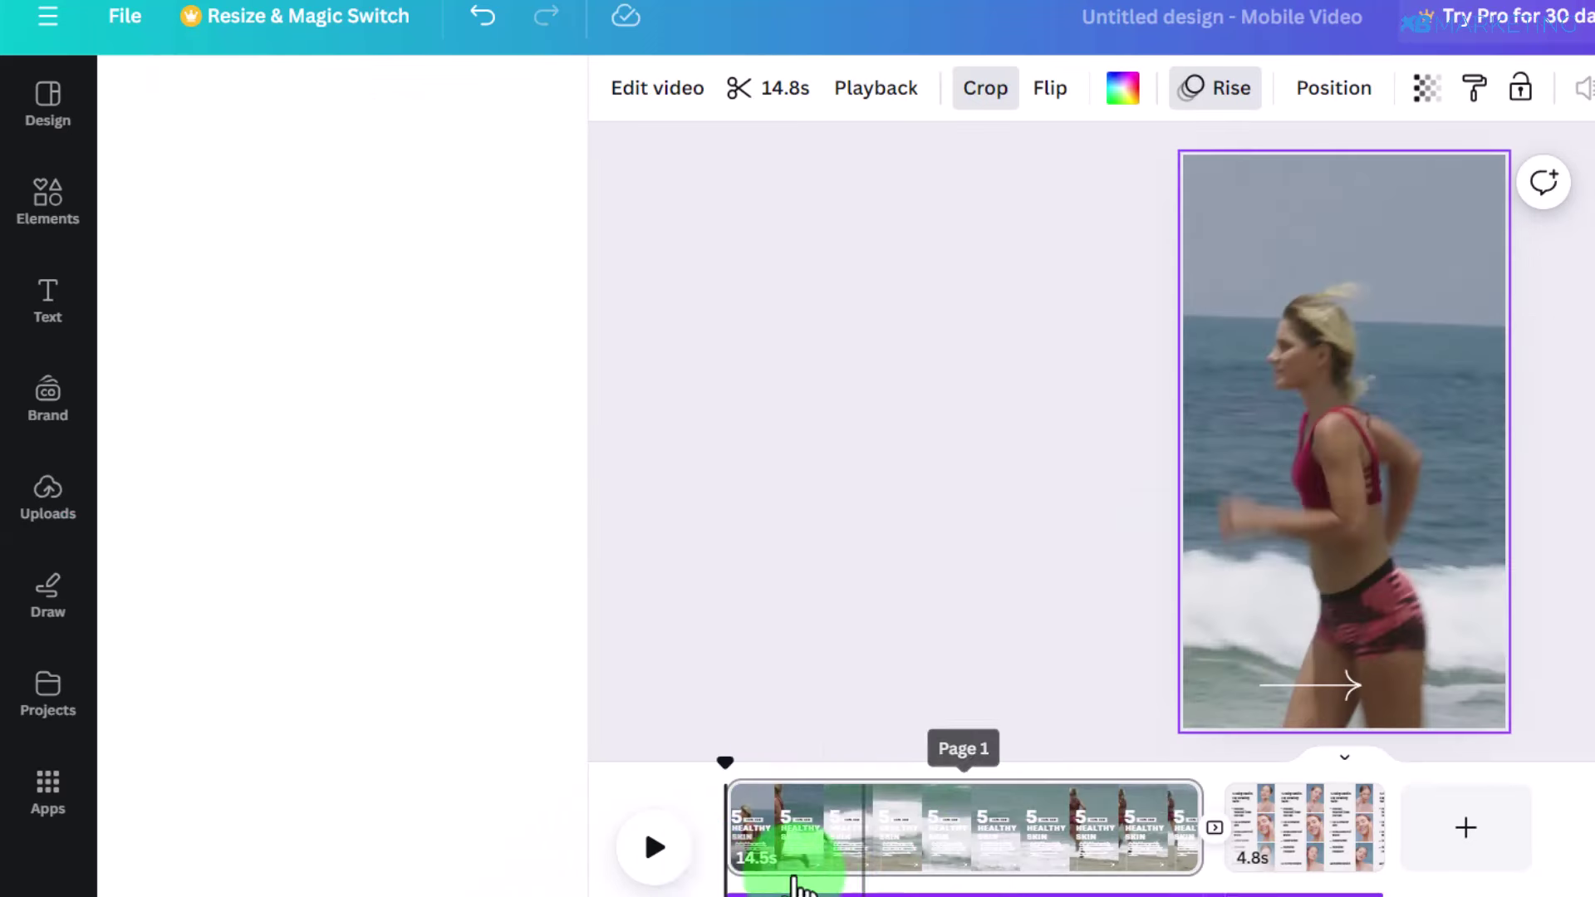
left_click(656, 852)
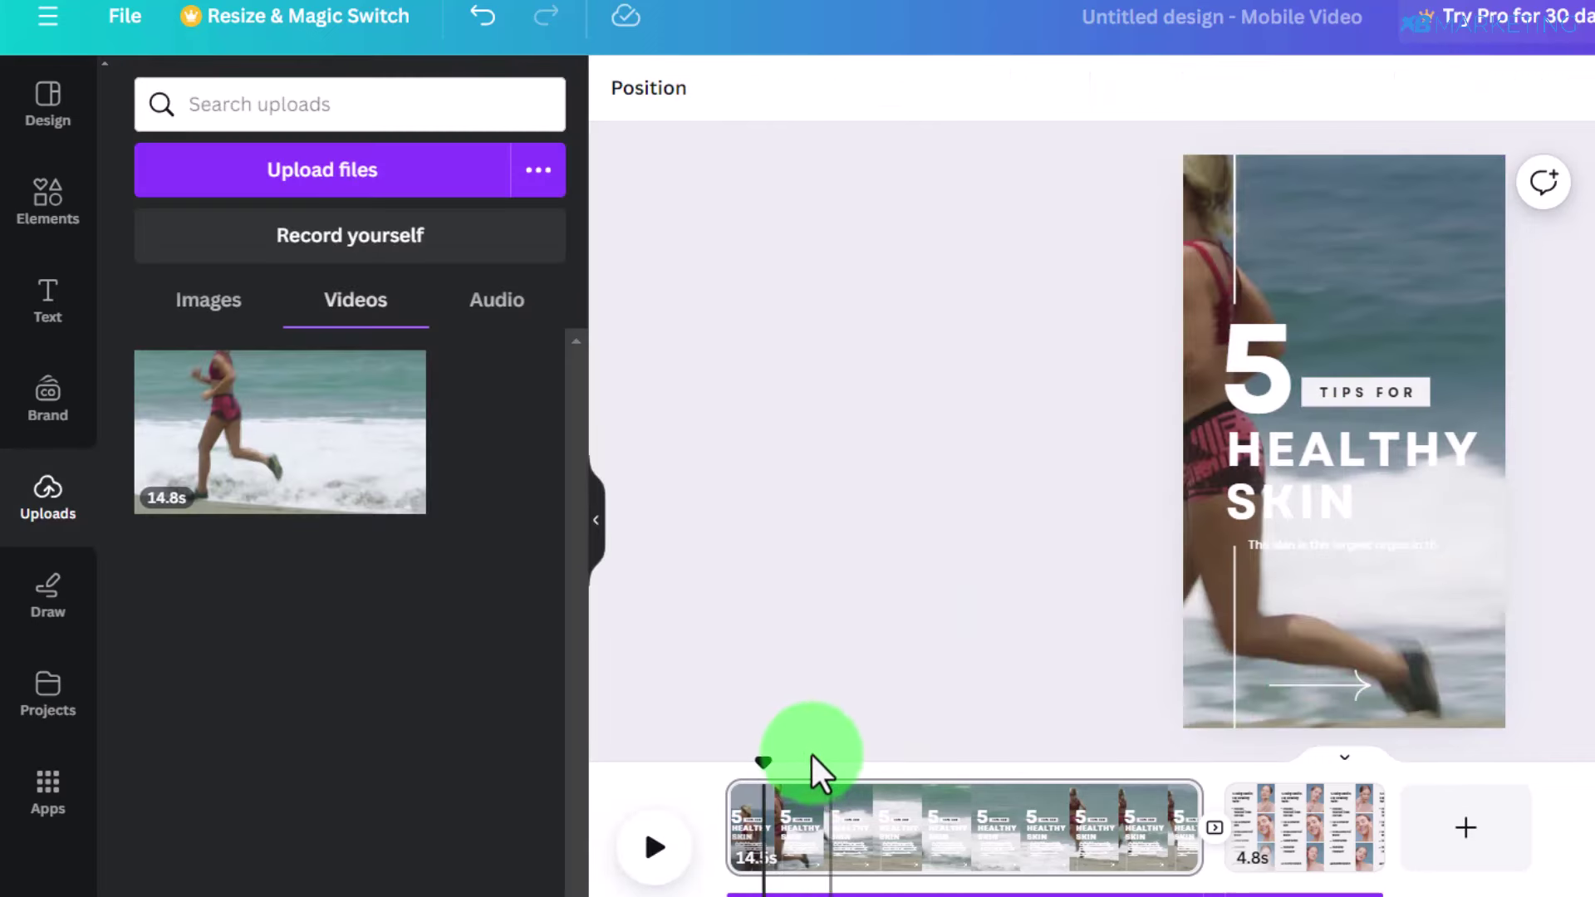
left_click_drag(764, 759, 1289, 766)
- Replace the first bullet on the 5 Daily Habits page with 'Eat Balanced Meal' copied from ChatGPT
left_click(1298, 336)
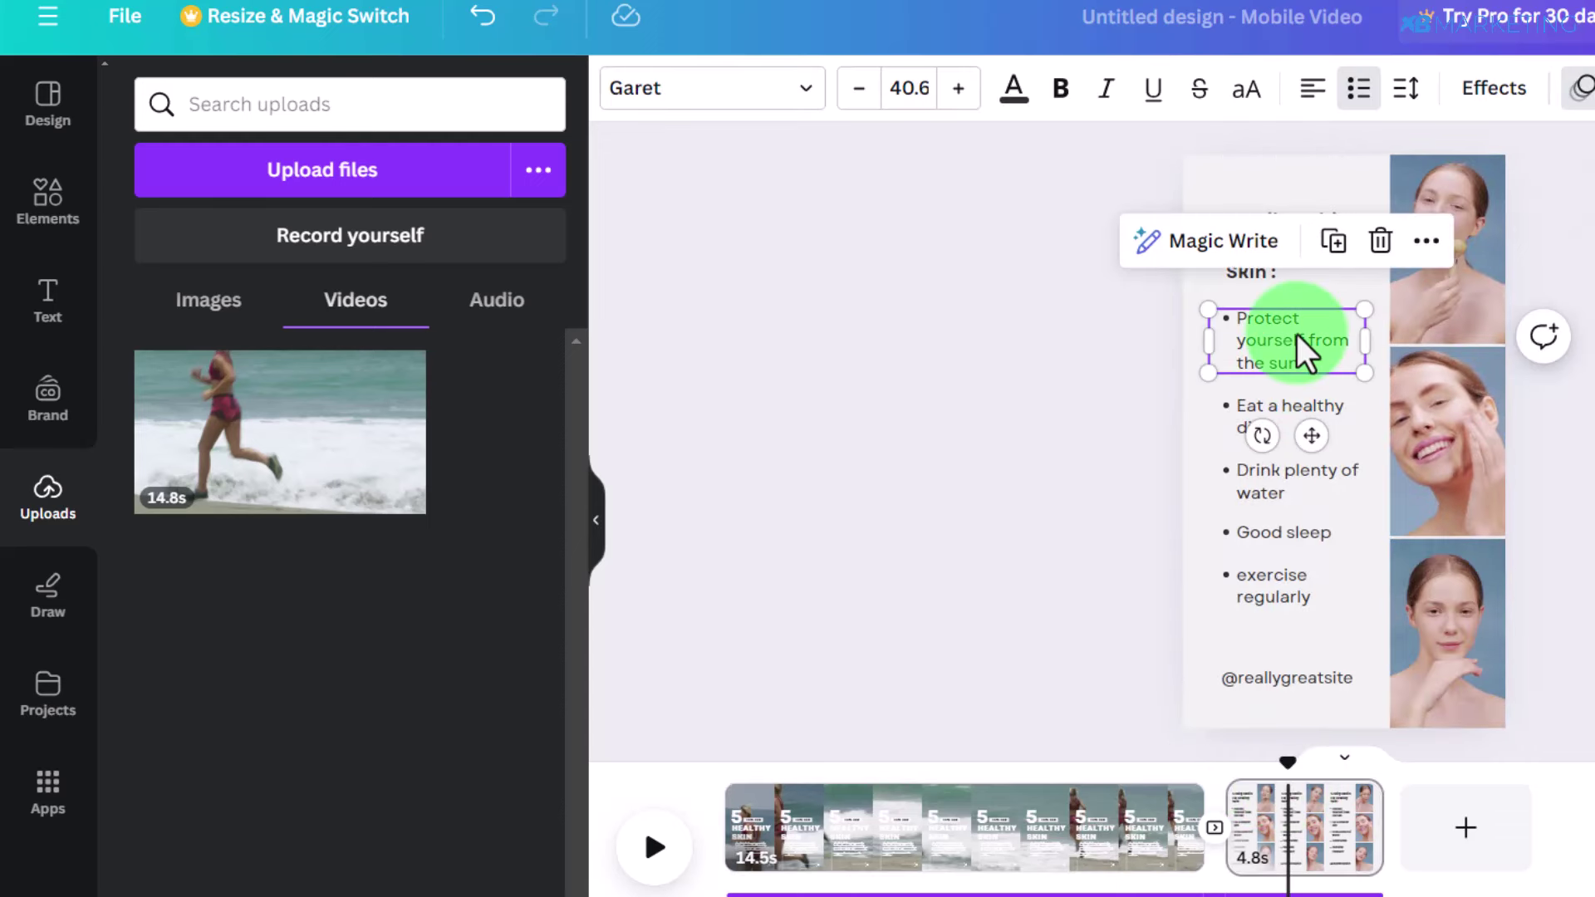
left_click(1296, 422)
left_click(1288, 475)
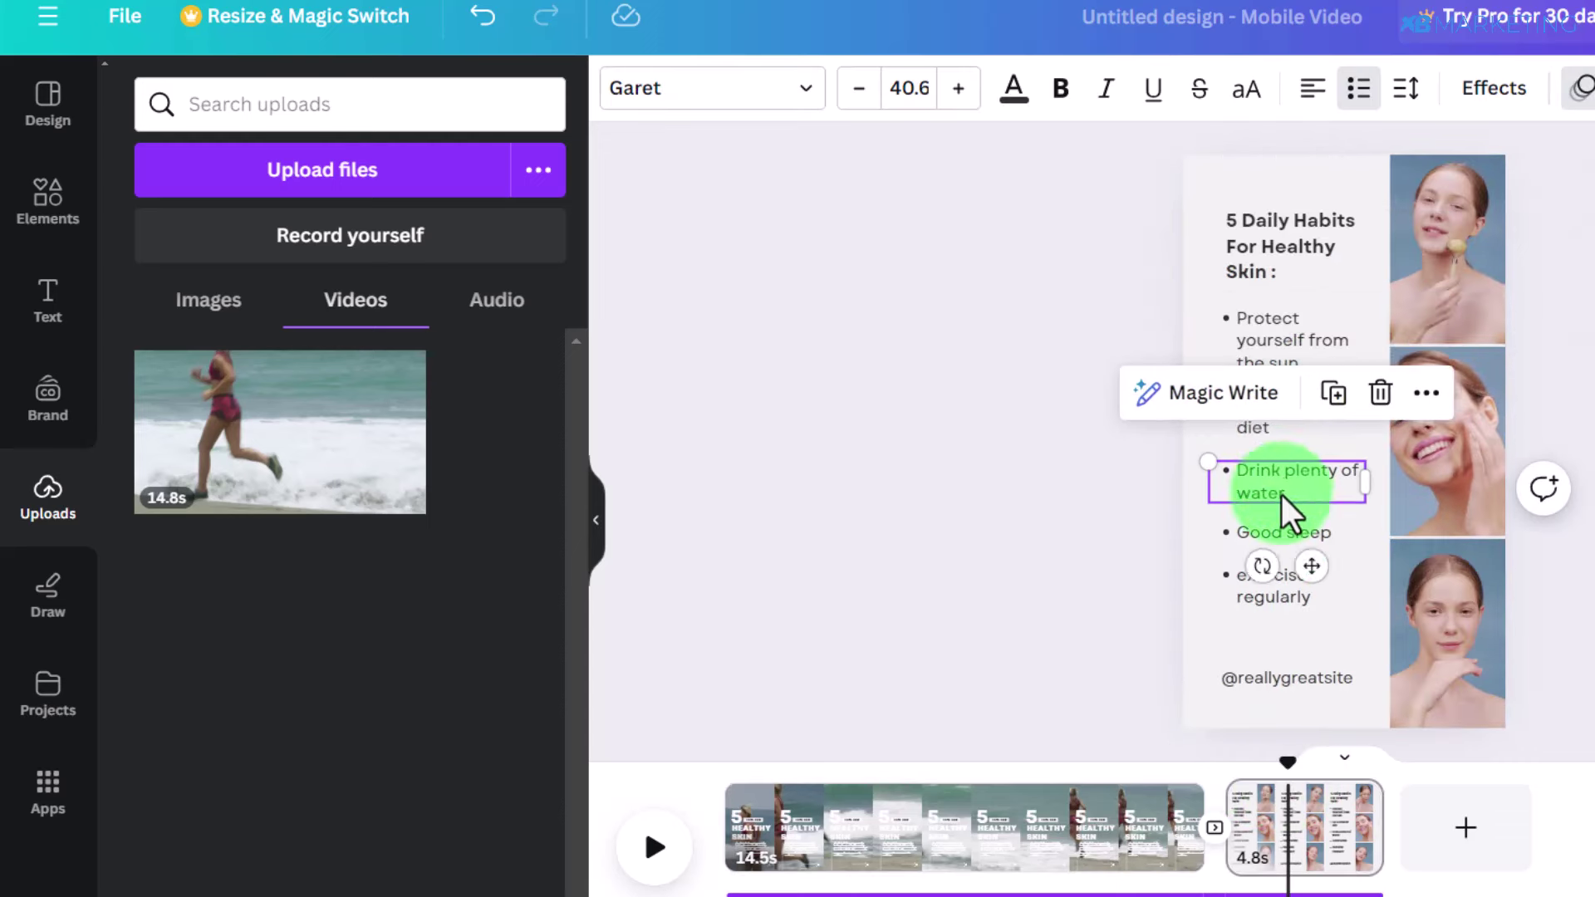
left_click(1277, 536)
left_click(1269, 585)
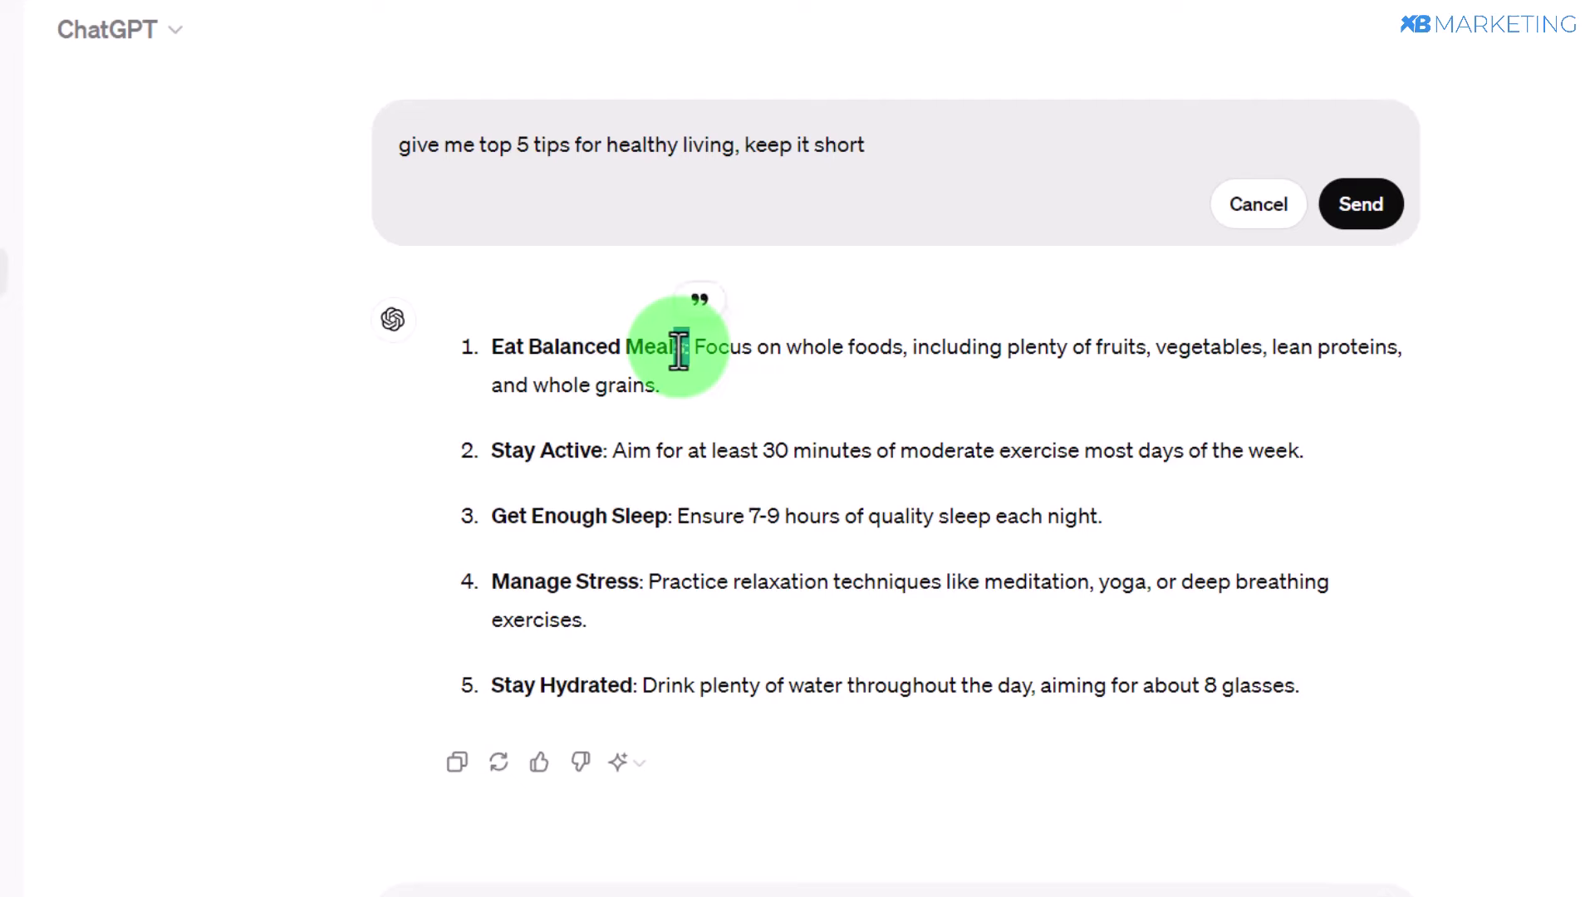
left_click_drag(678, 353, 493, 350)
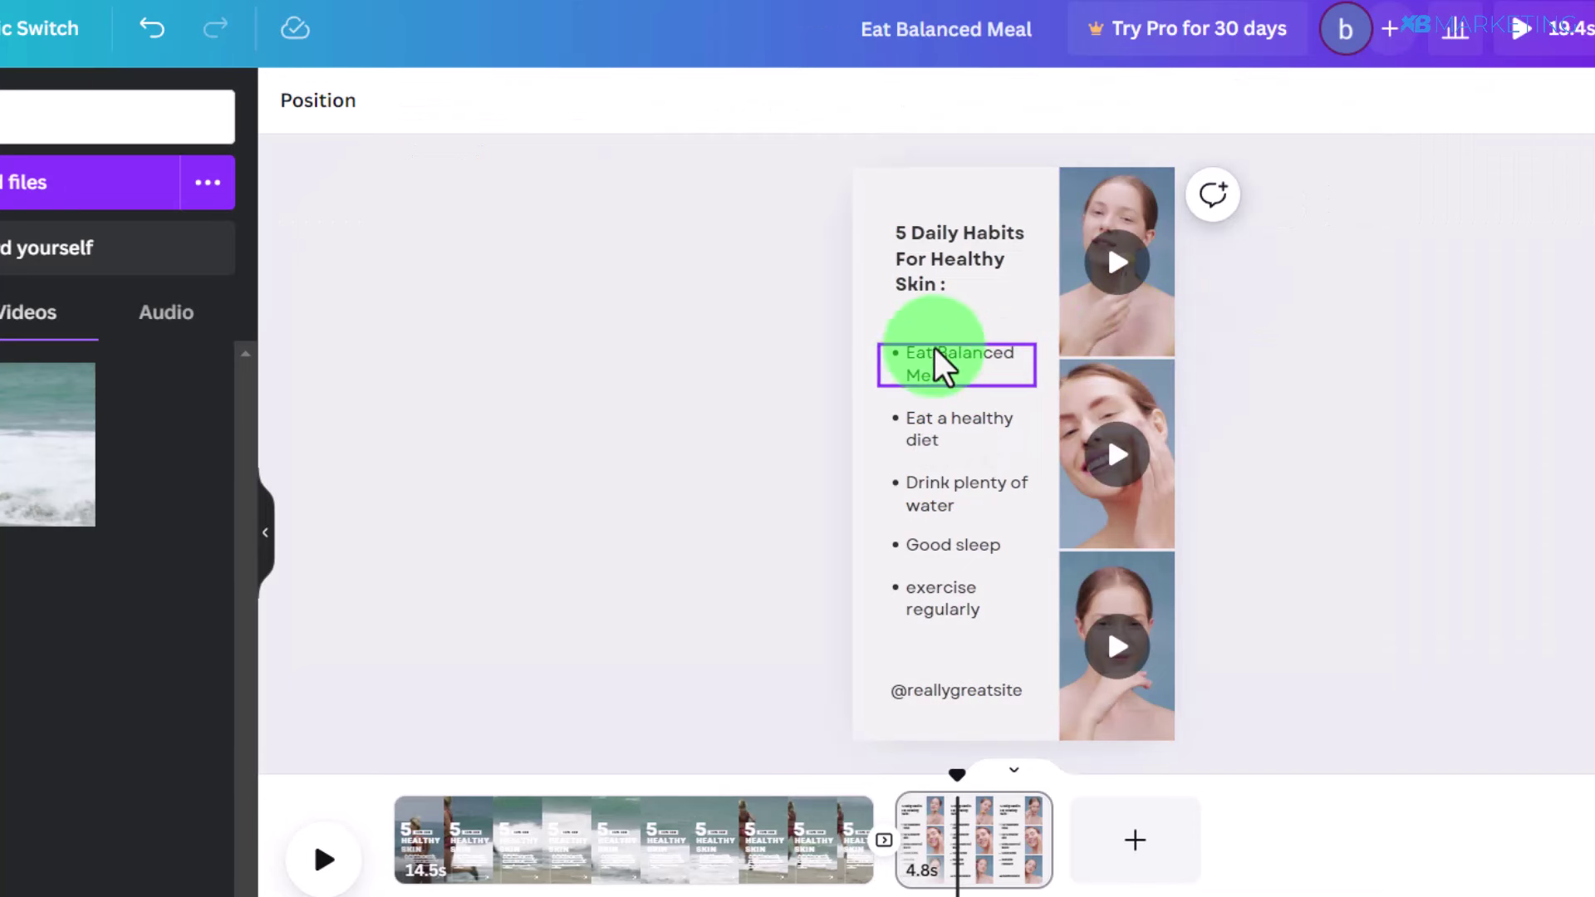
- Nudge the face-clip column left and back to its original spot, then rewind to page 1
left_click(1125, 315)
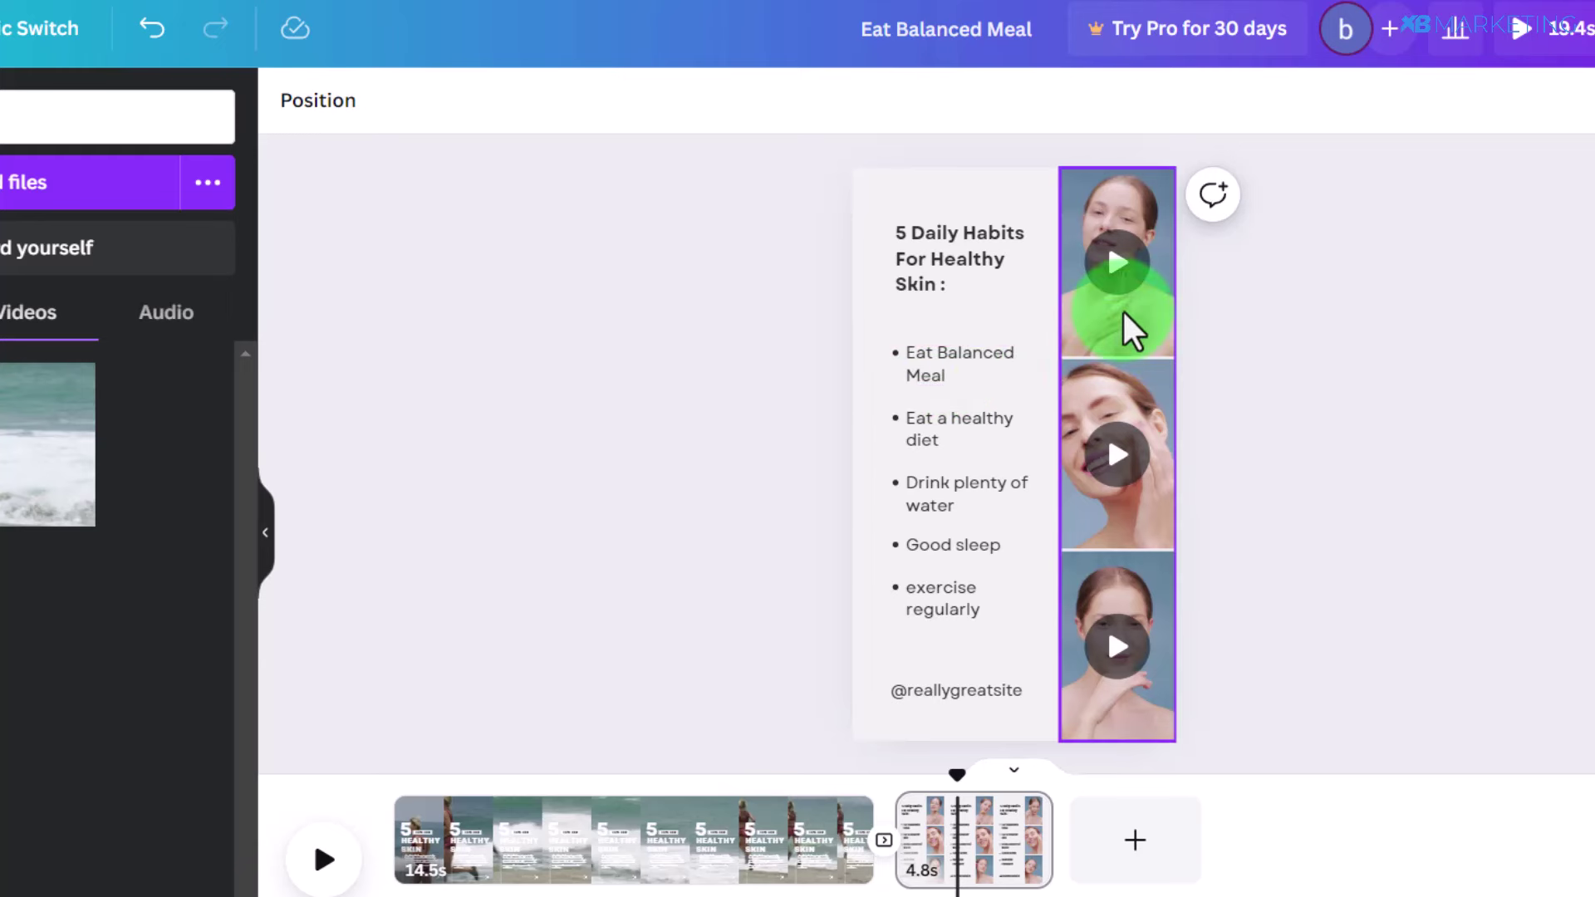
left_click_drag(1132, 316, 1100, 313)
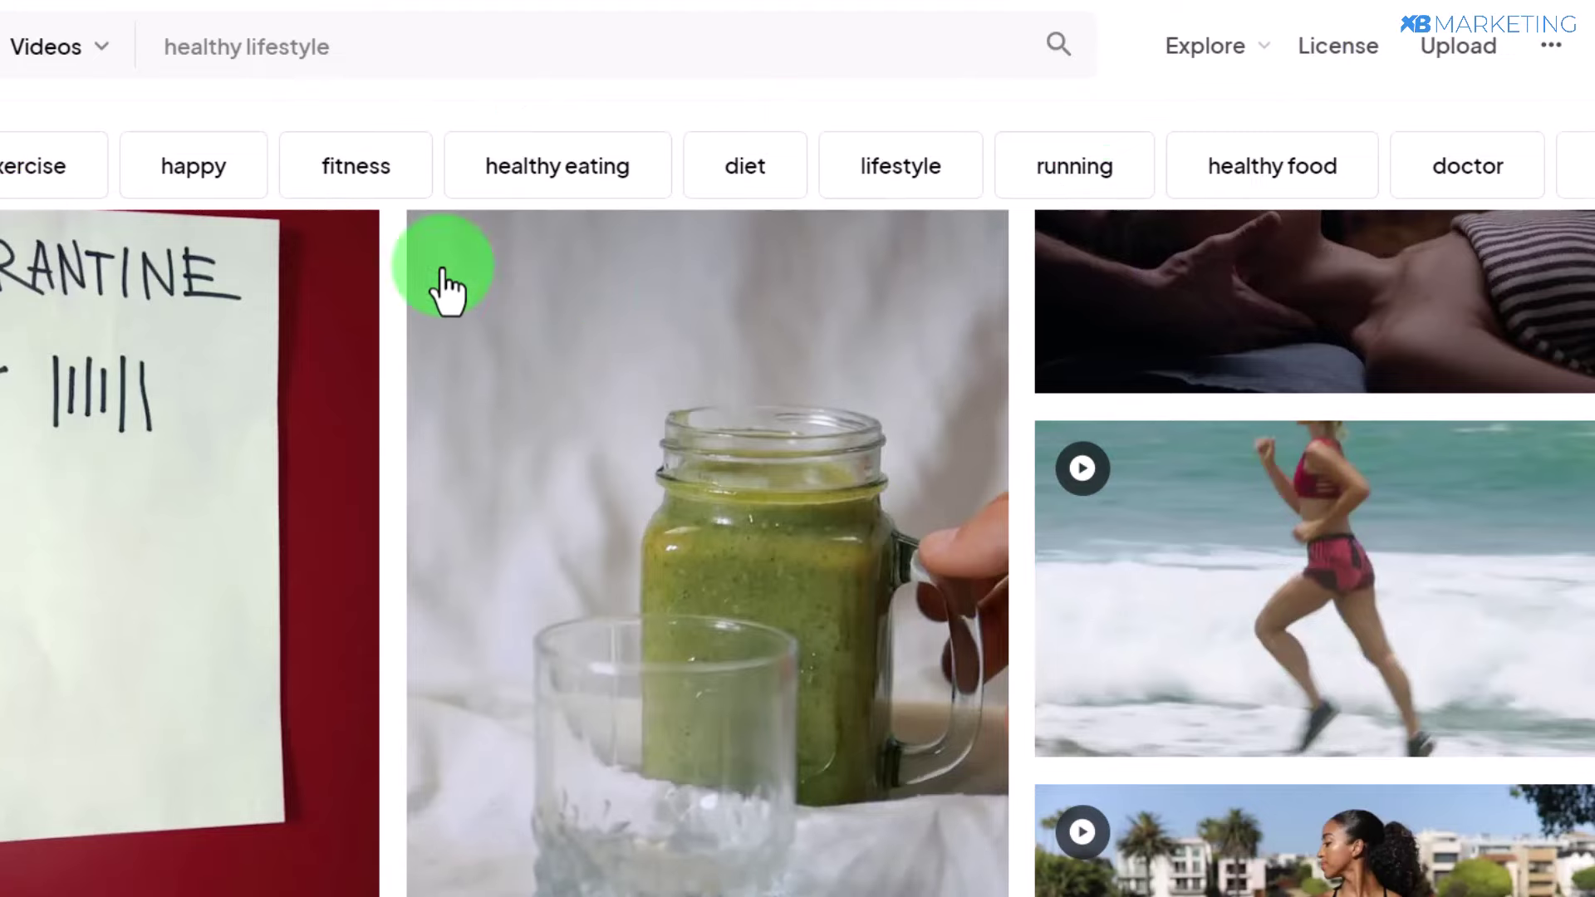
scroll(687, 456, "down", 10)
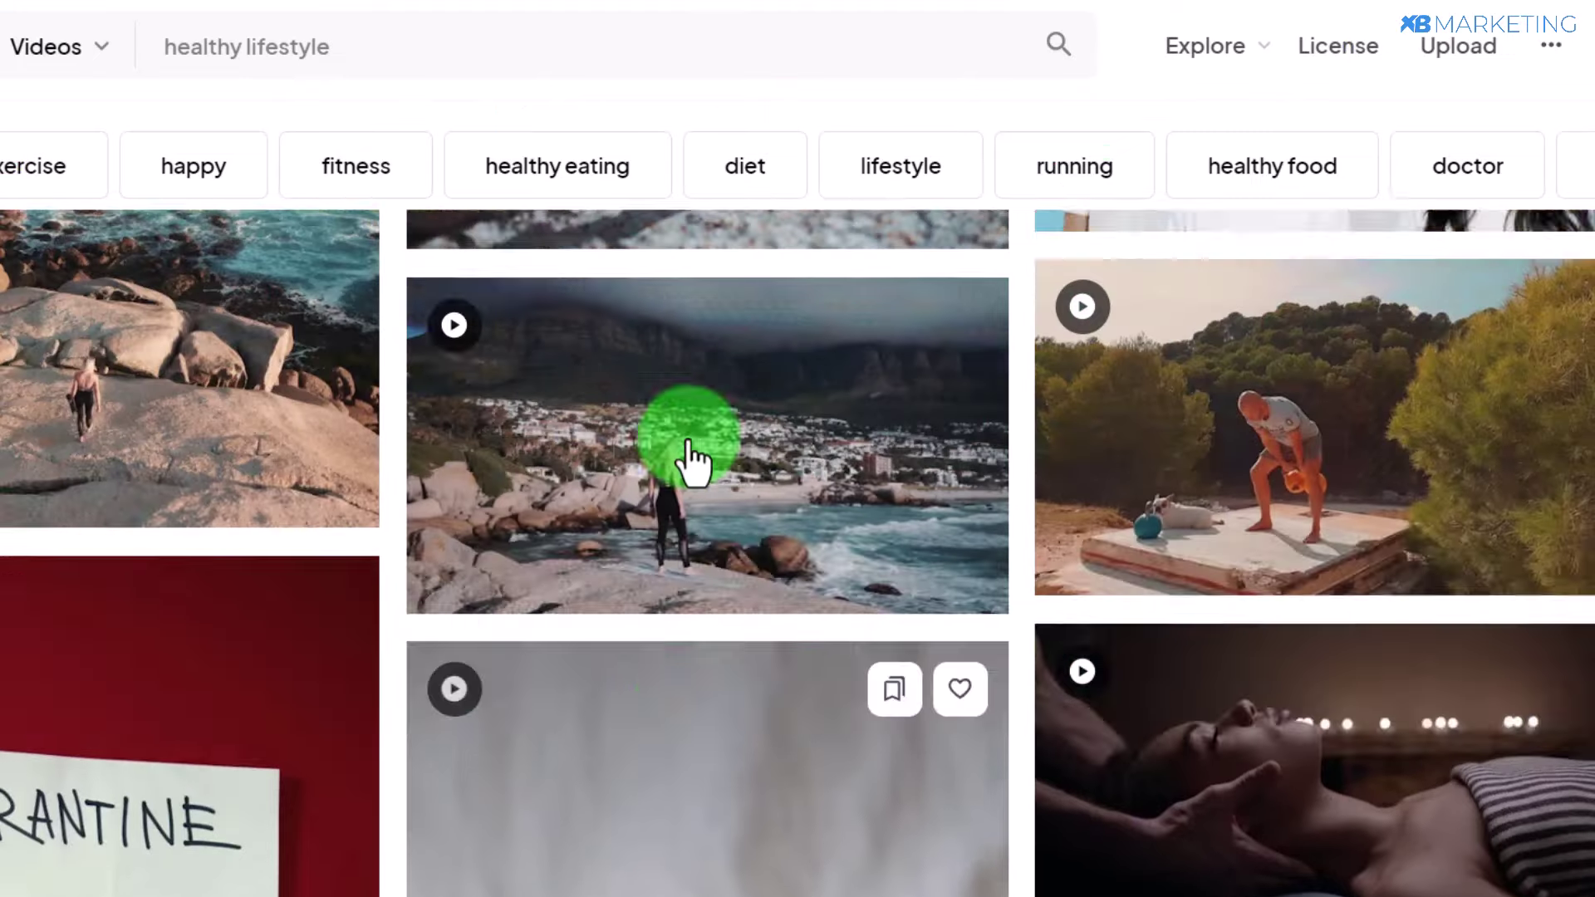
scroll(850, 379, "up", 10)
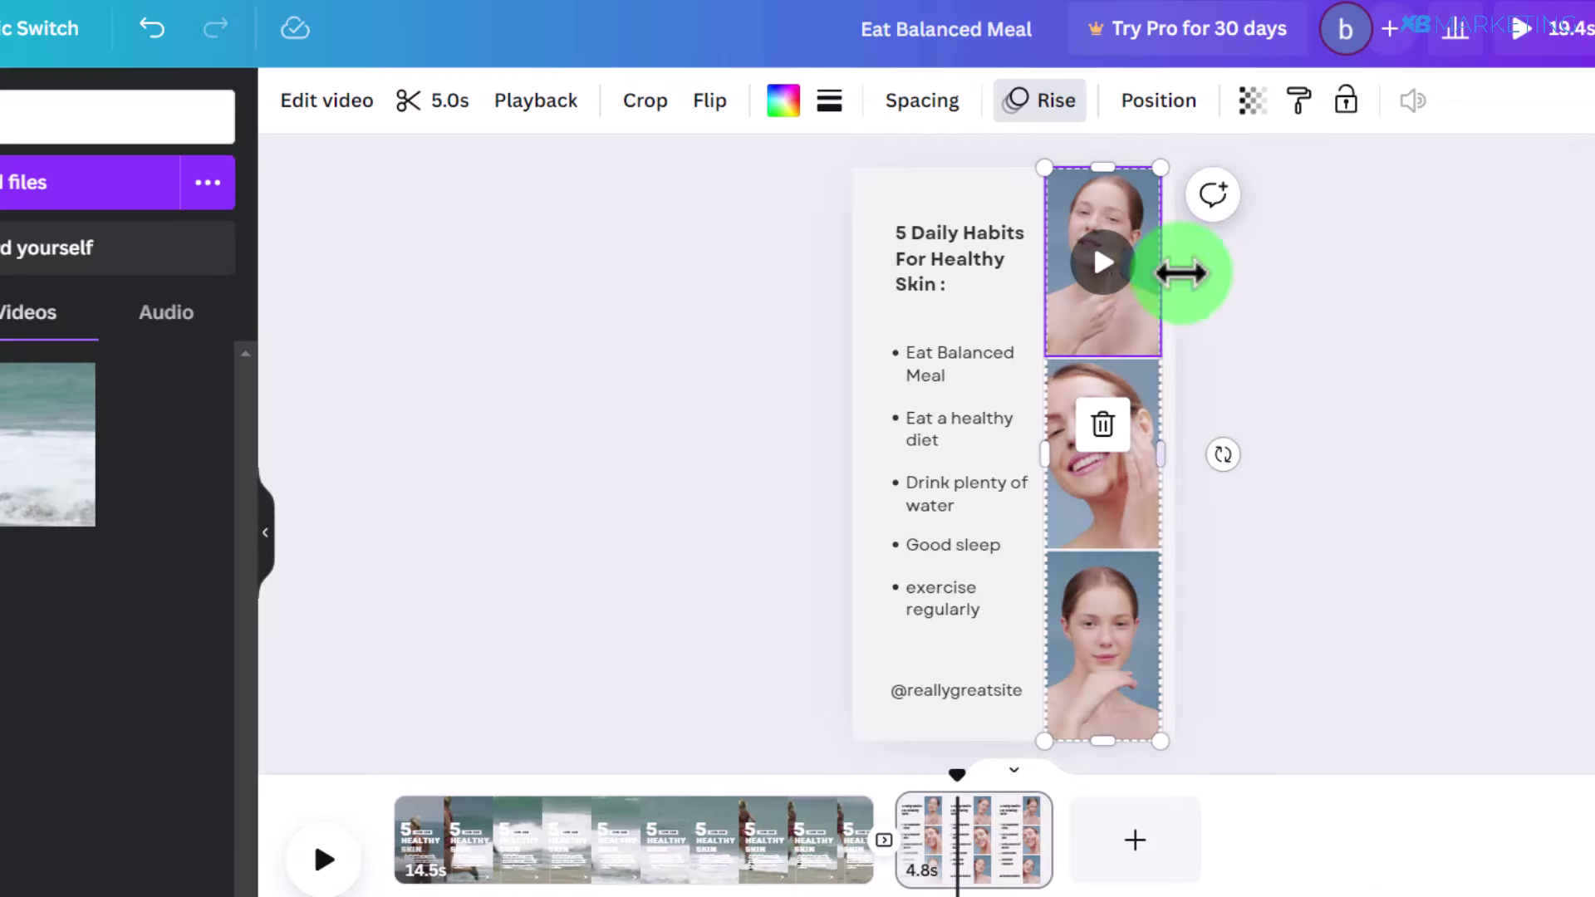
left_click_drag(1126, 305, 1133, 303)
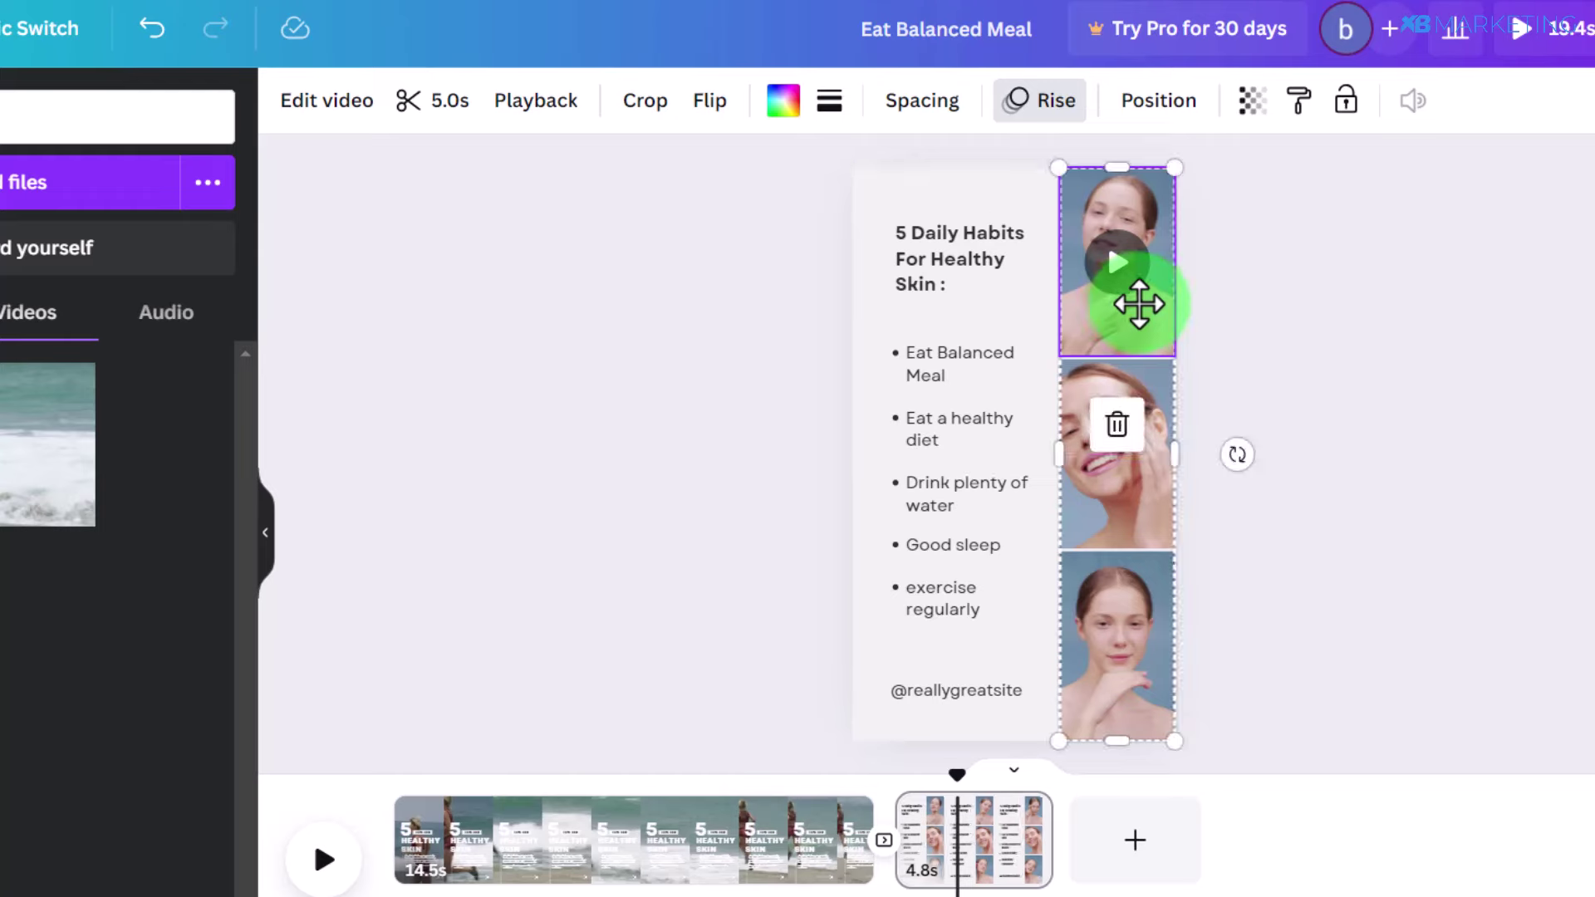
left_click(1289, 298)
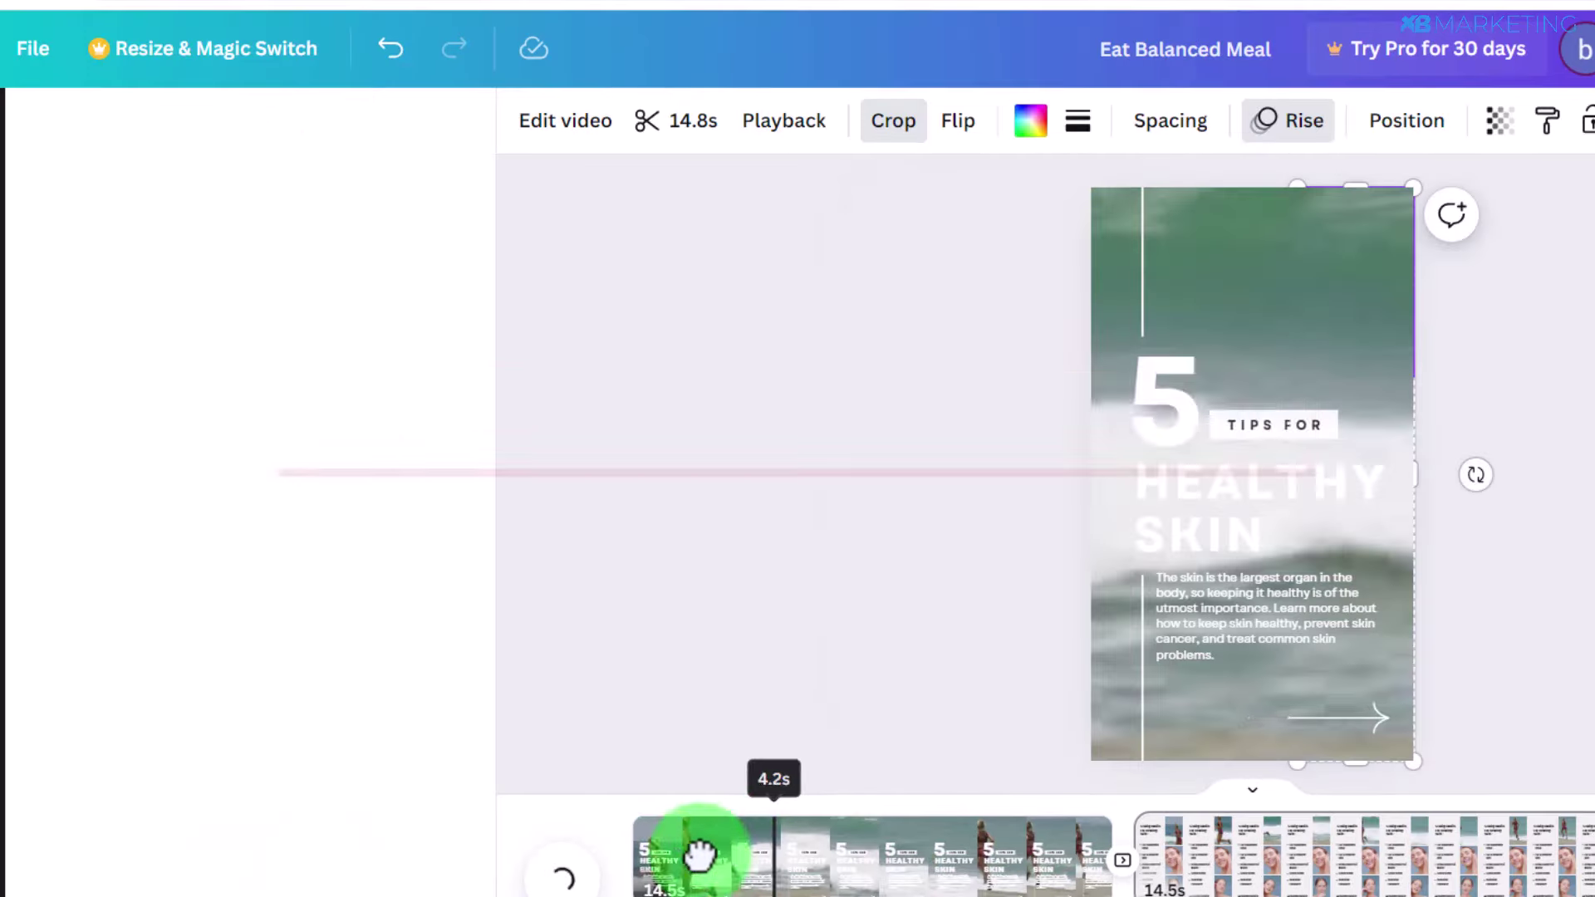
left_click_drag(702, 854, 678, 855)
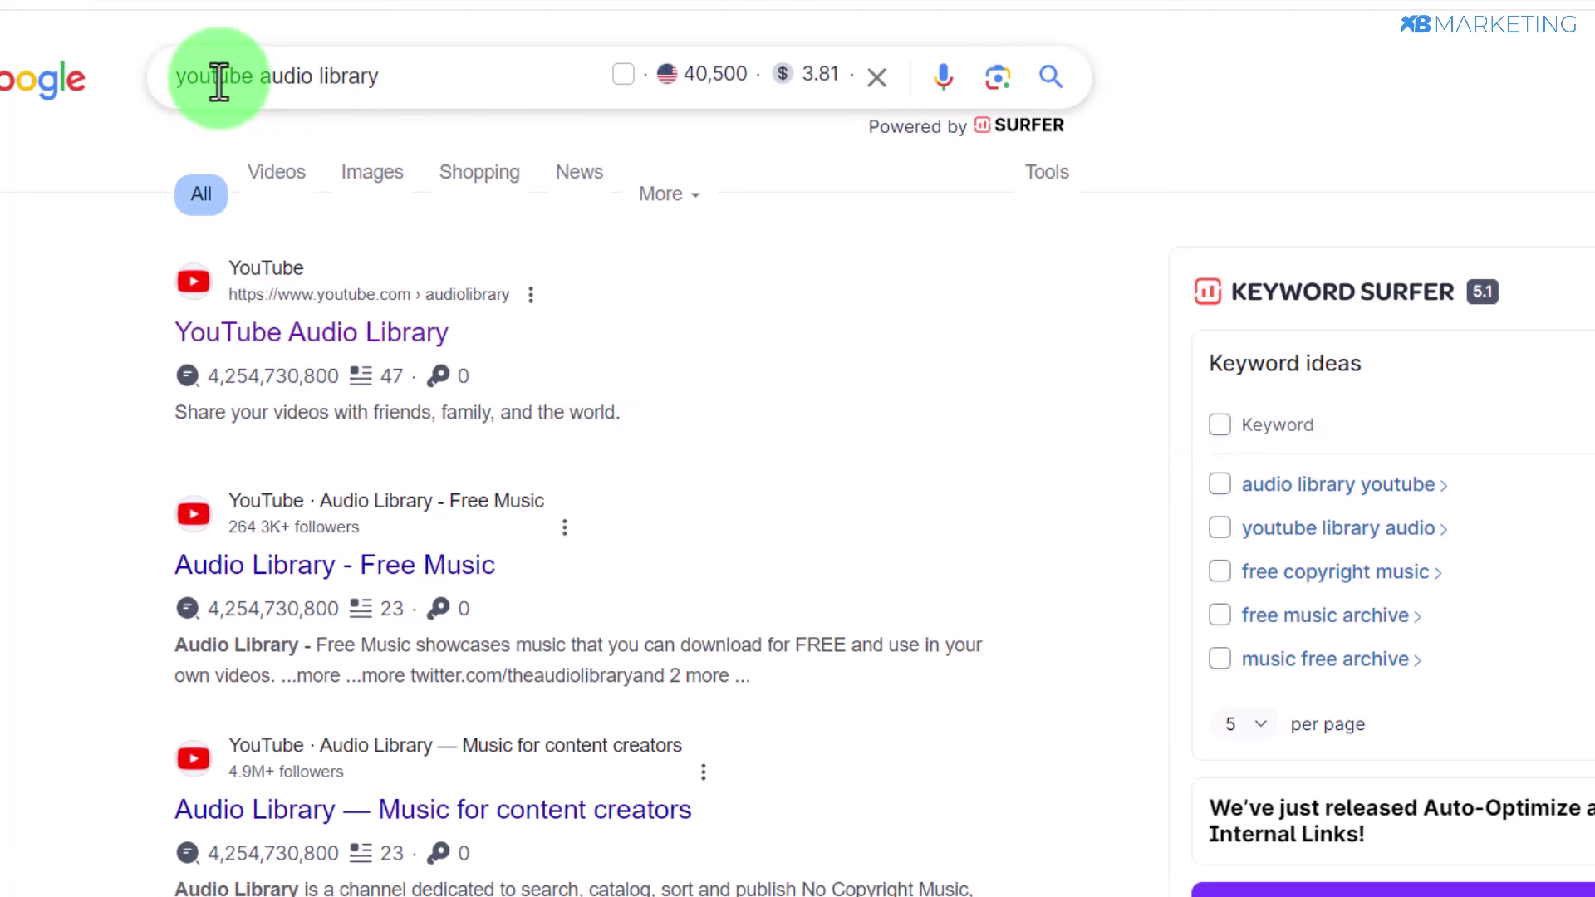
- Download a free track from the YouTube Audio Library Music list and view Canva's uploaded audio
left_click(313, 335)
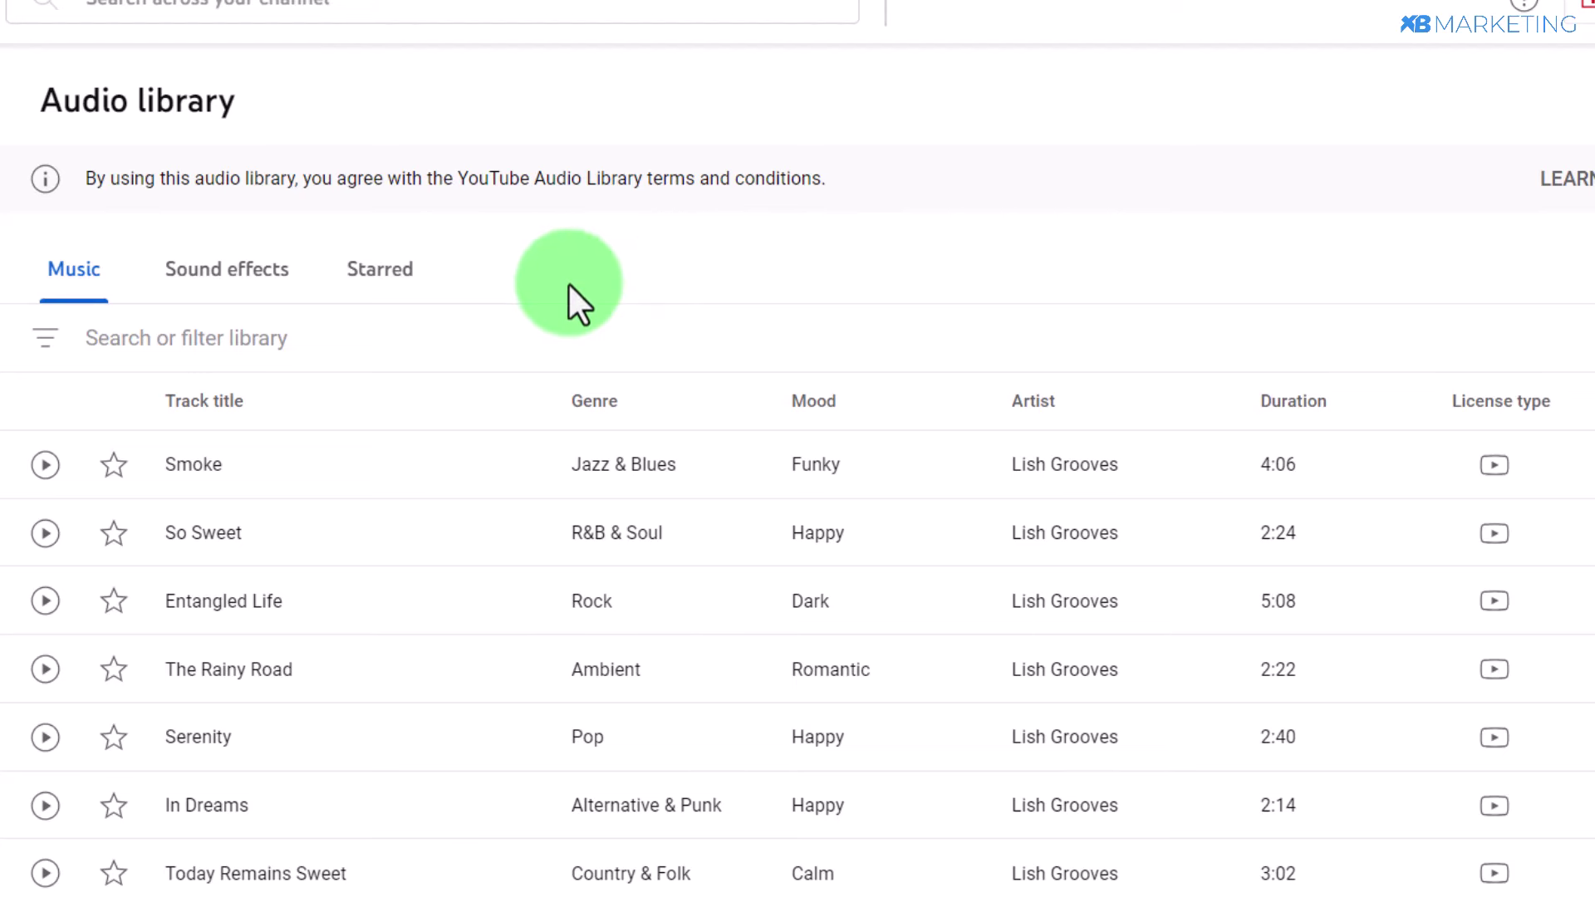
scroll(568, 283, "down", 3)
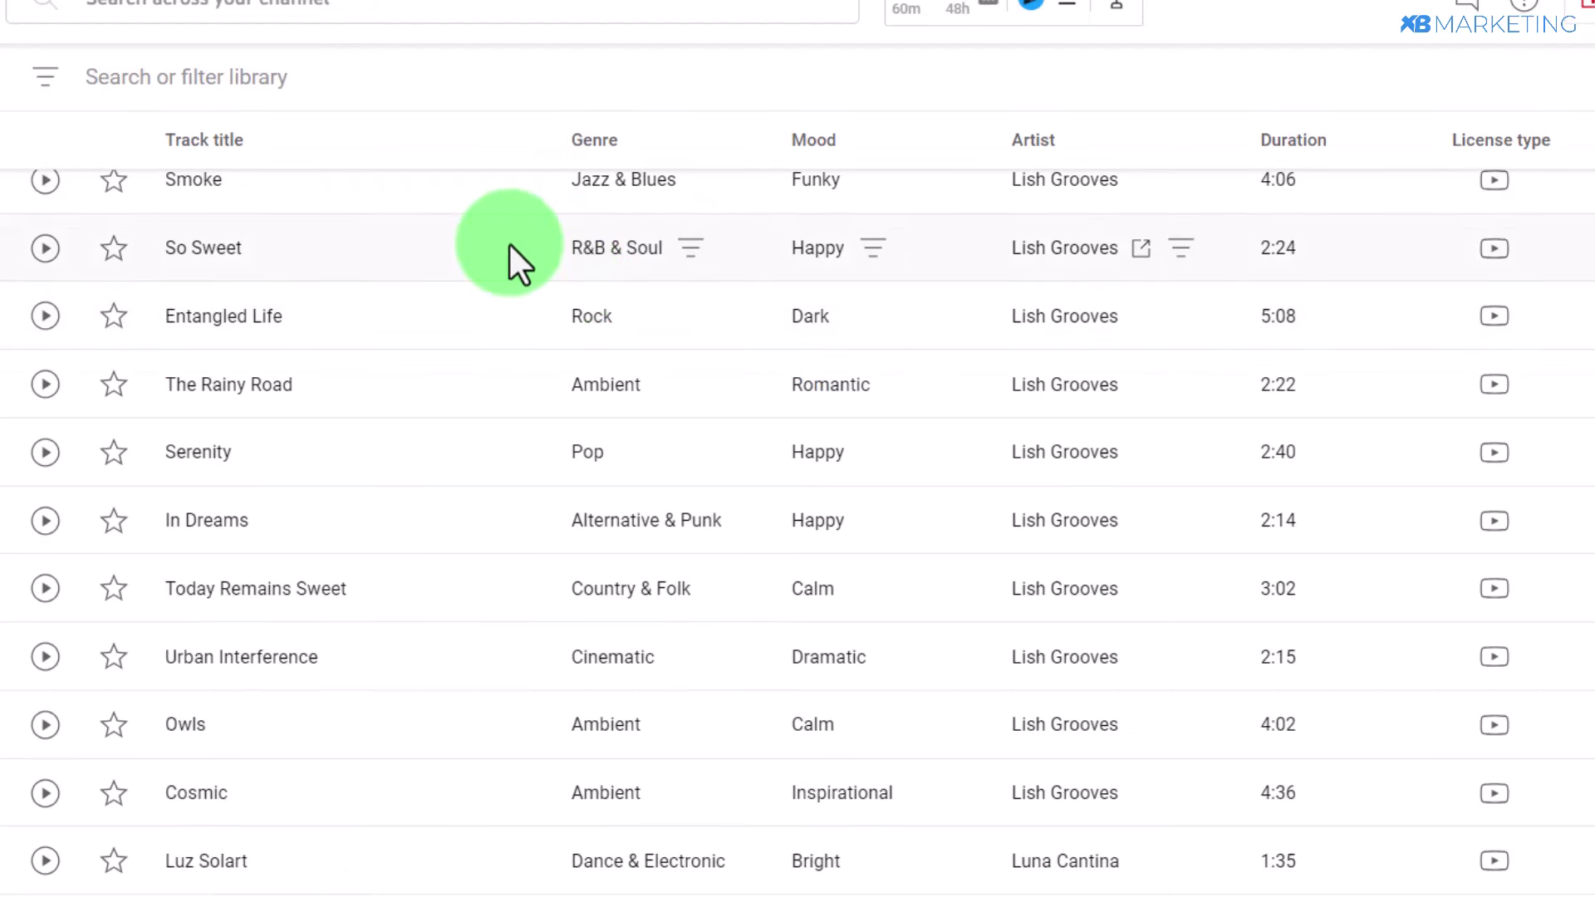
scroll(46, 486, "up", 3)
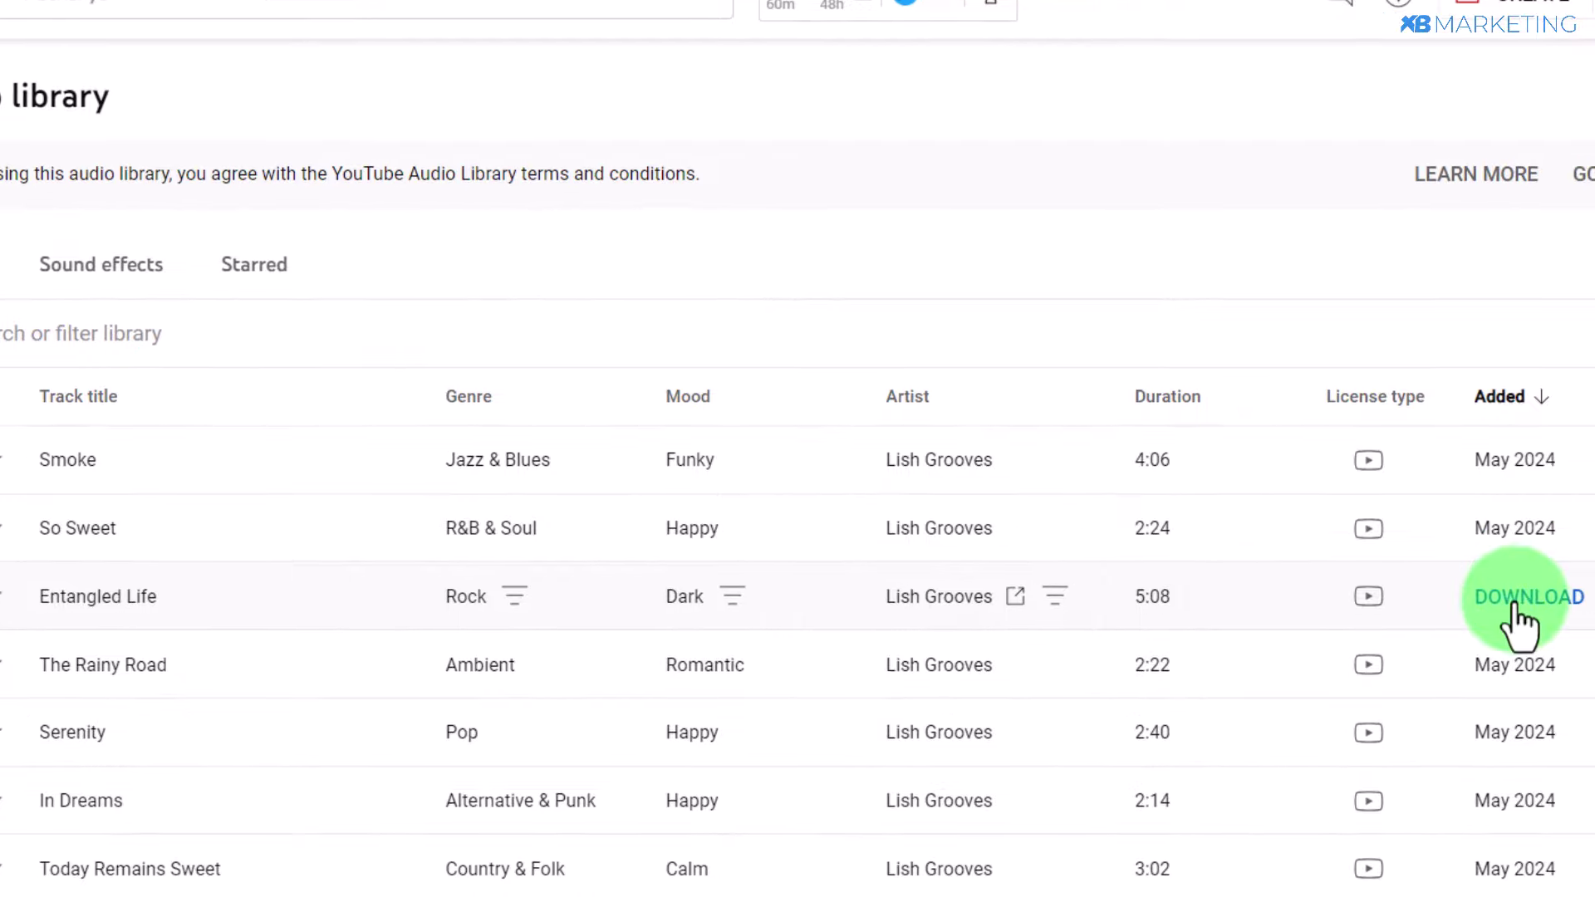
left_click(1471, 598)
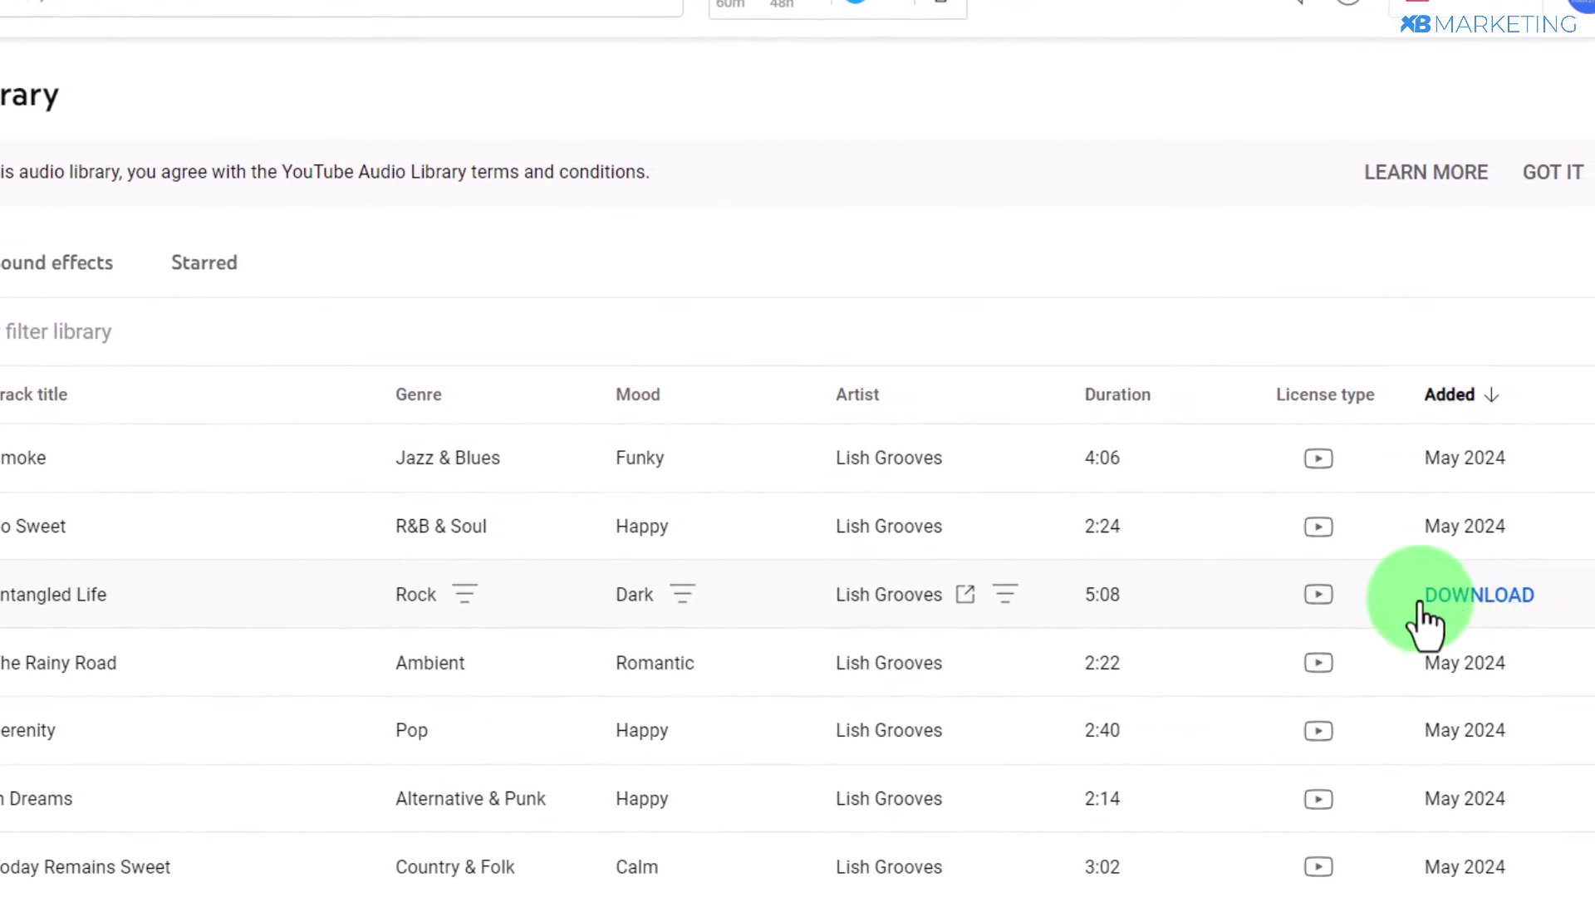
left_click(958, 206)
left_click(514, 217)
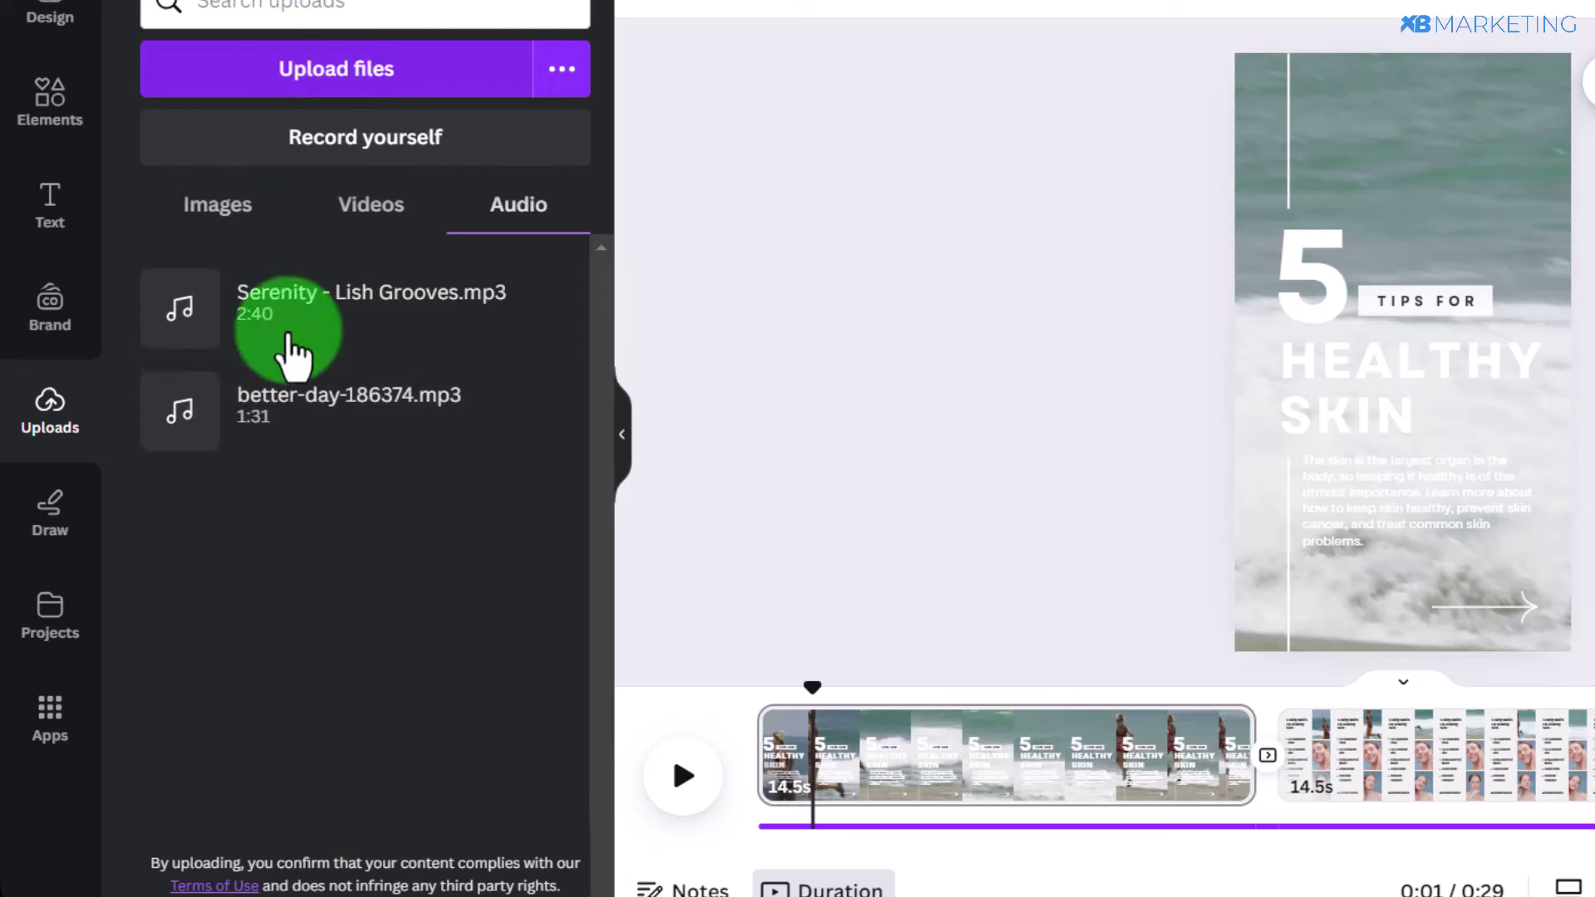
- Drag Serenity - Lish Grooves.mp3 onto the video timeline and bring up the Share options
left_click(311, 328)
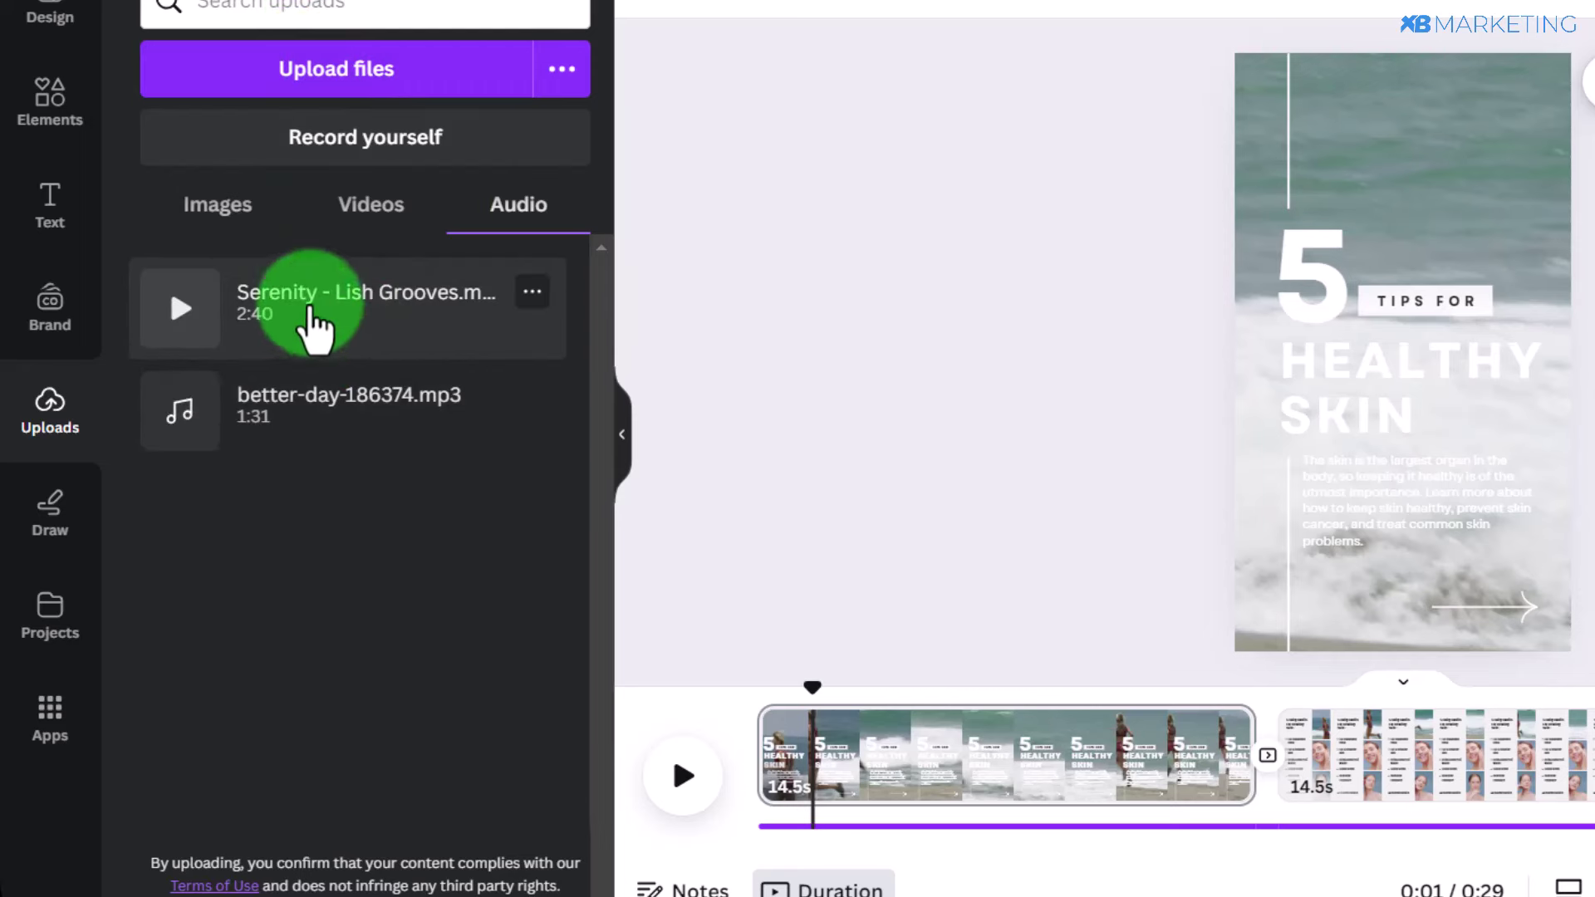
left_click_drag(312, 328, 911, 784)
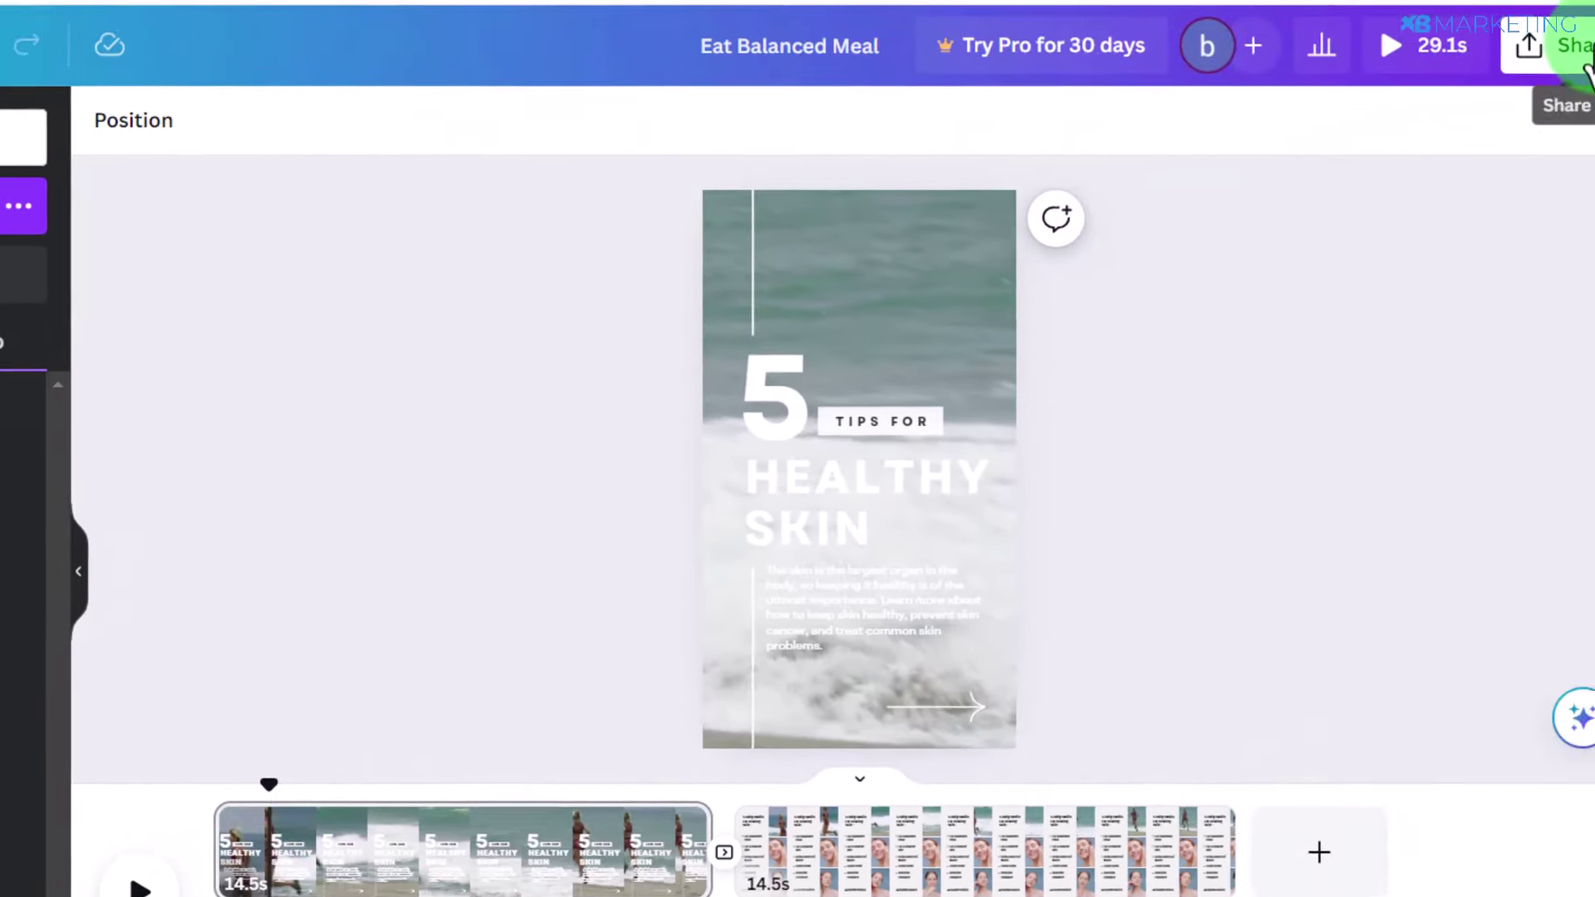
left_click(1533, 42)
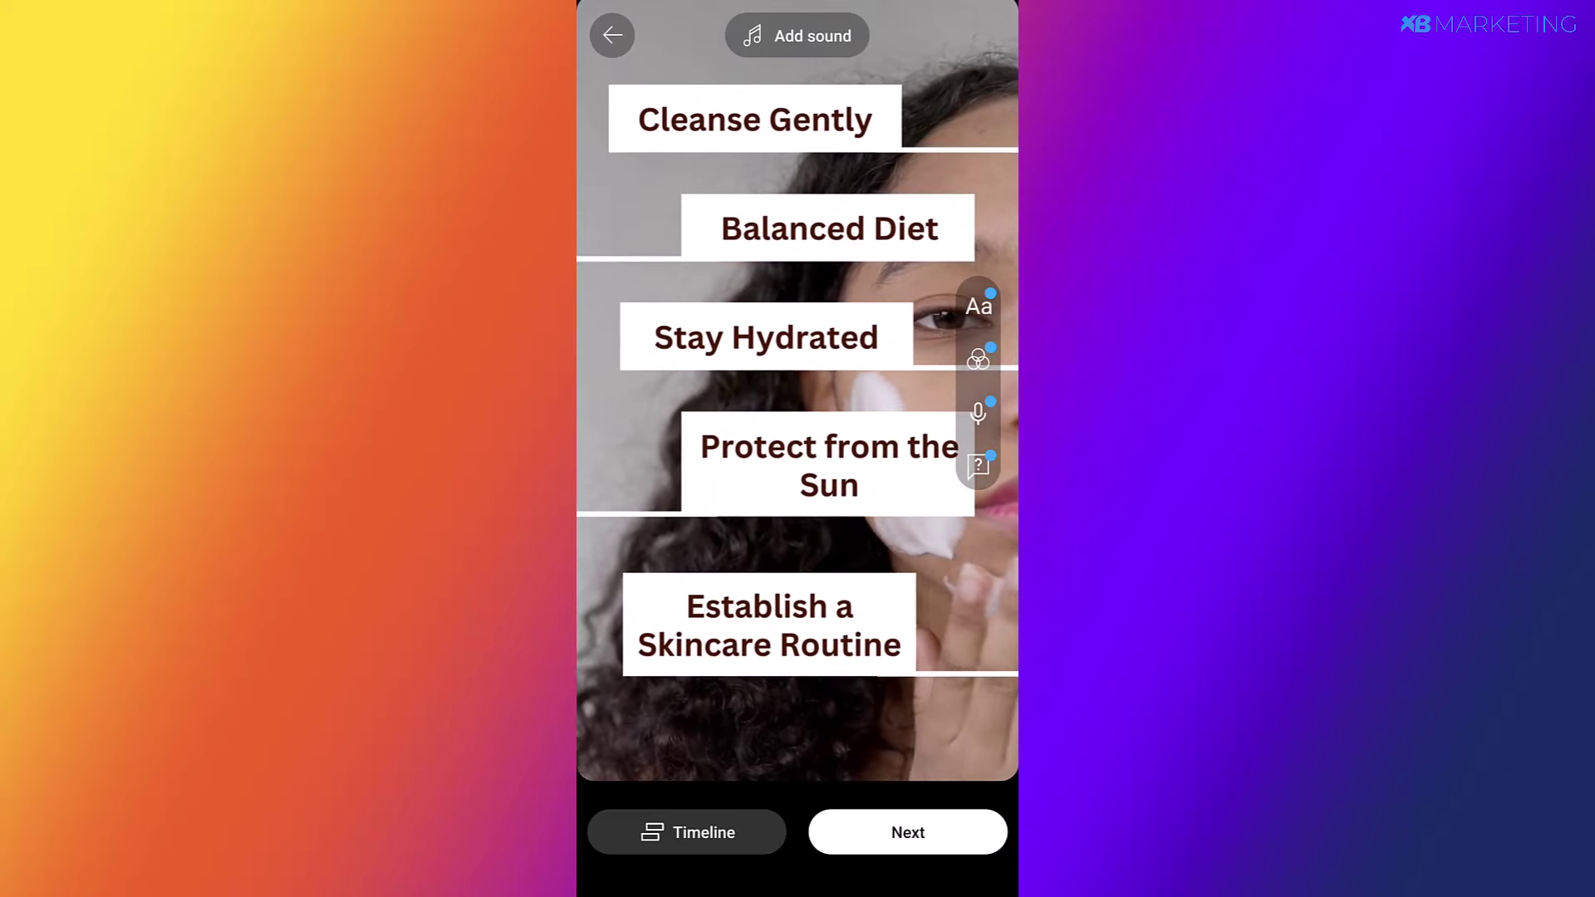
- Continue the Short to its Add details page and edit the title 'Want a healthier body? Do this' with healthy-living hashtags
left_click(908, 833)
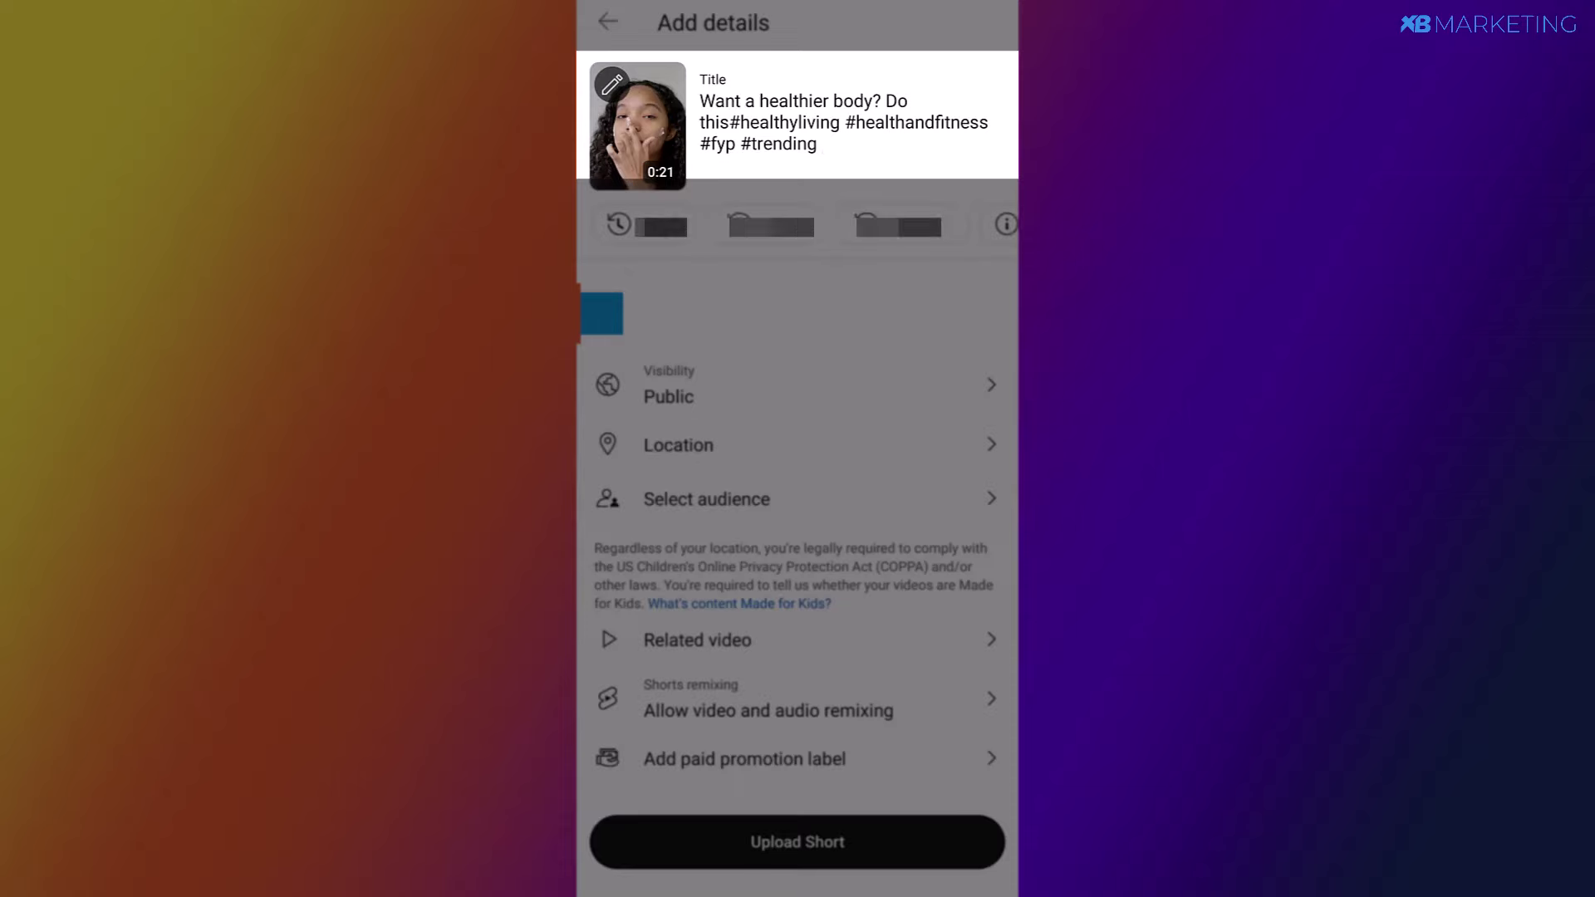
left_click(823, 146)
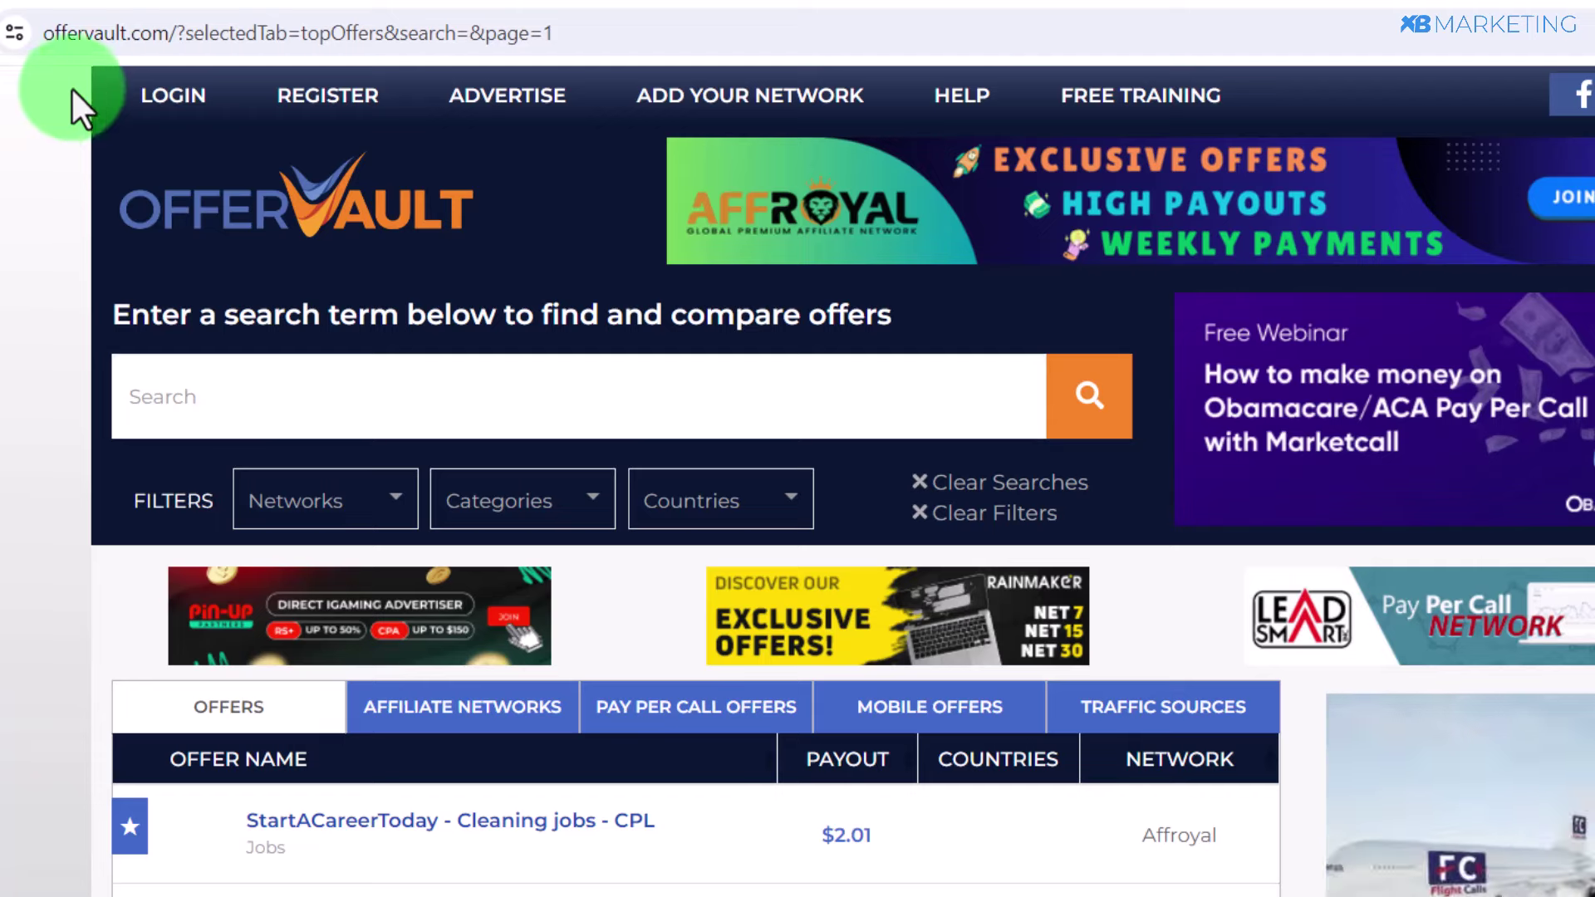
- Show OfferVault's offer category list, from Accessories through Betting
left_click(525, 496)
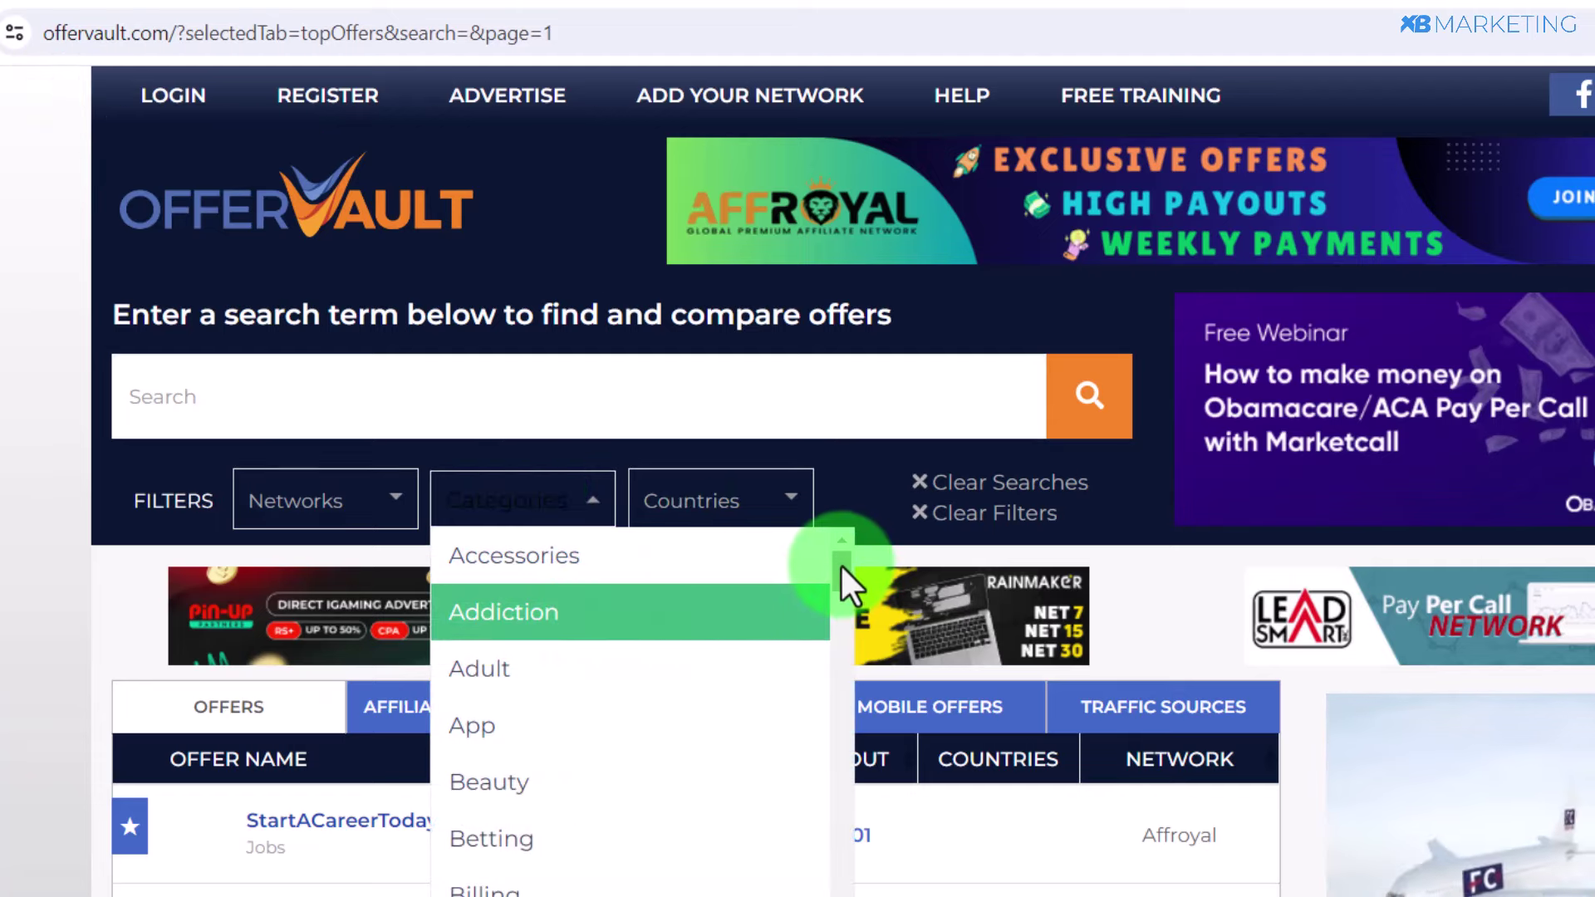